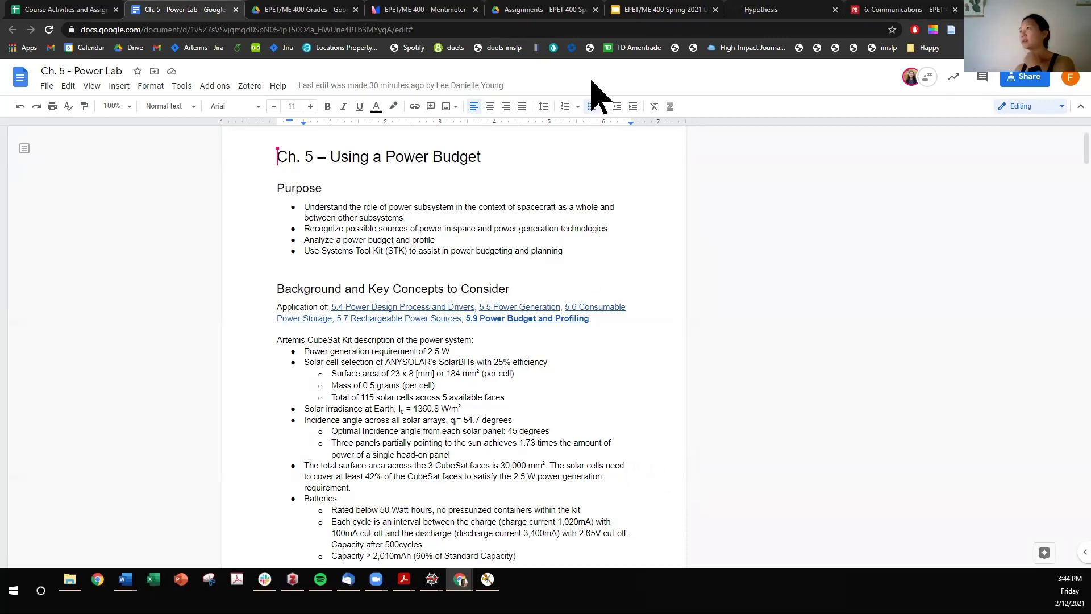
- Open the Artemis Power Budget spreadsheet from the Template Folder inside the UHM SP21 EPET/ME 400 Drive folder
{"action": "left_click", "coordinate": [546, 11]}
{"action": "left_click", "coordinate": [421, 108]}
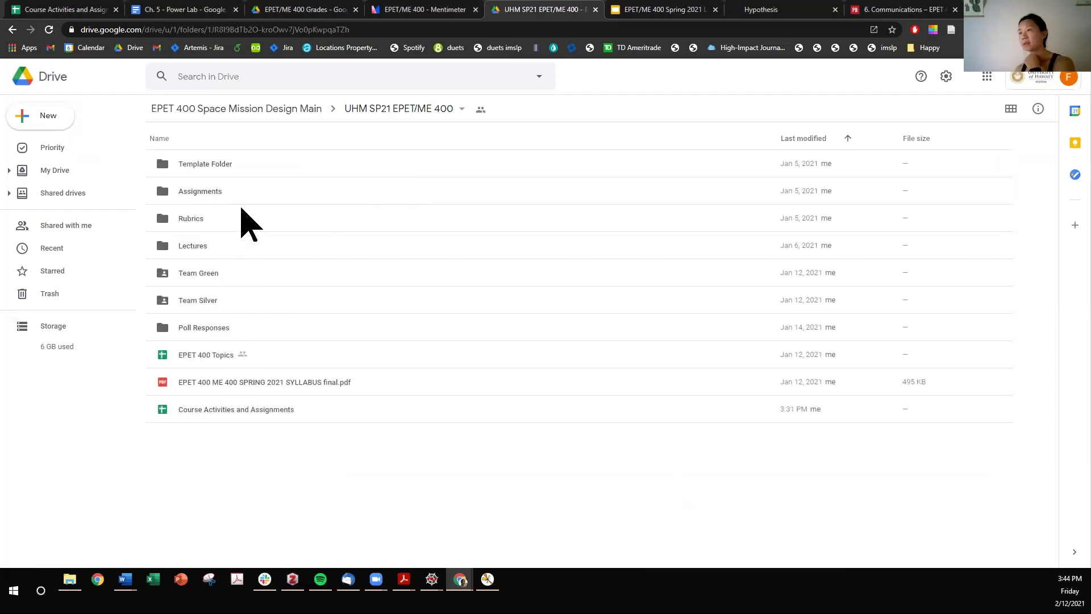
{"action": "double_click", "coordinate": [239, 167]}
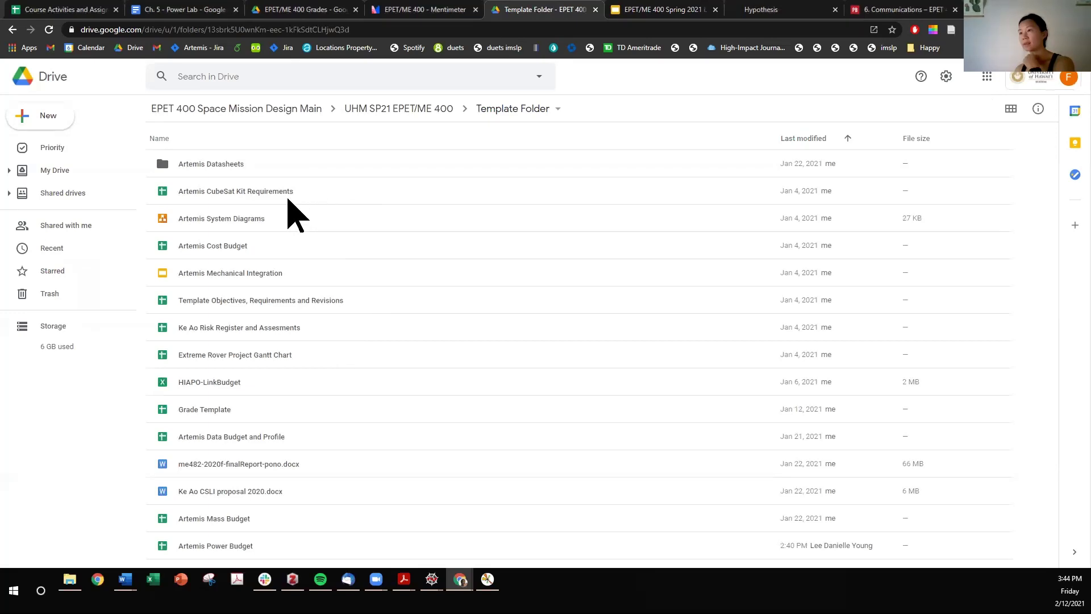
{"action": "double_click", "coordinate": [265, 547]}
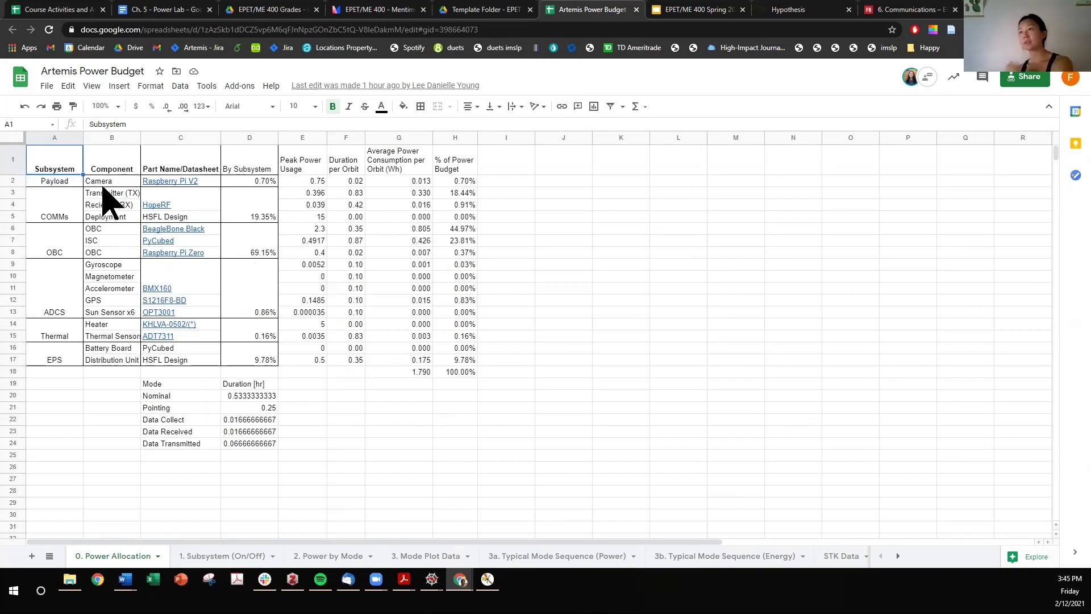
- Examine the By Subsystem power shares on the Power Allocation sheet, including the COMMs, OBC and ADCS cells
{"action": "left_click", "coordinate": [272, 218]}
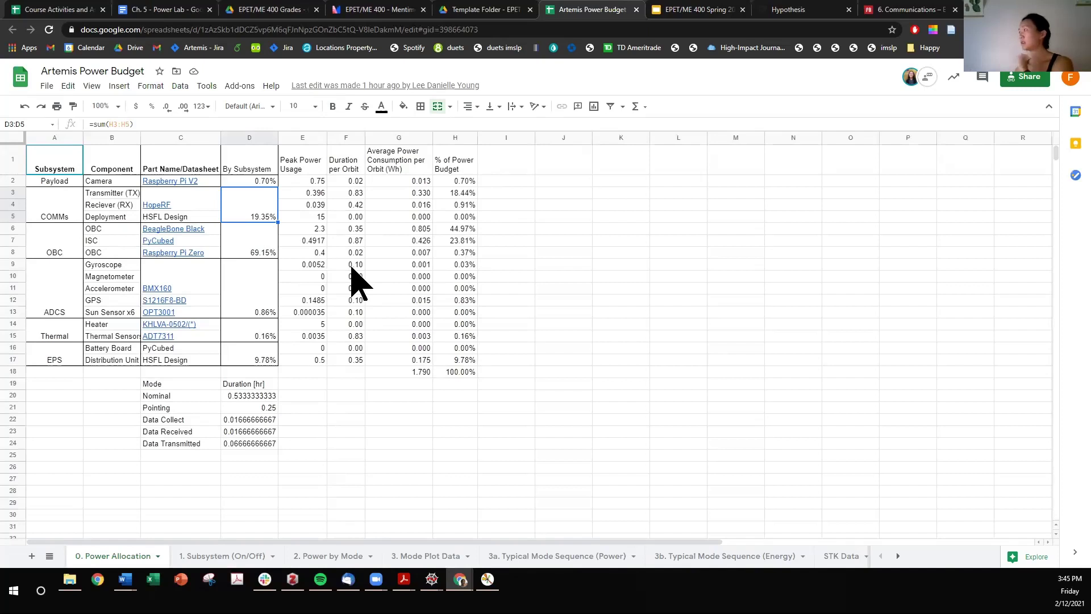
{"action": "left_click_drag", "start_coordinate": [267, 181], "coordinate": [268, 357]}
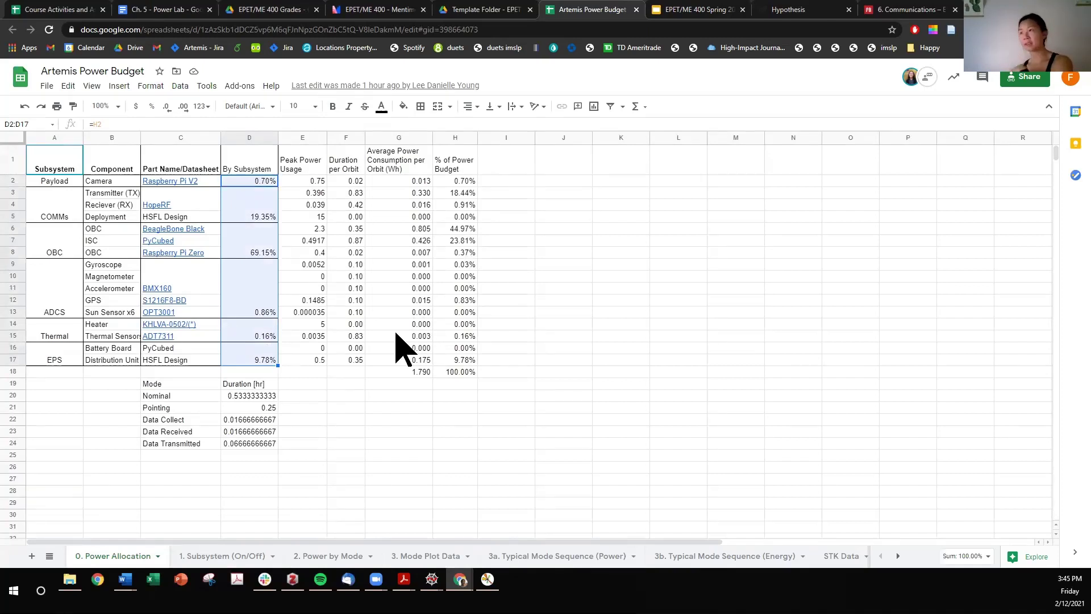
{"action": "left_click", "coordinate": [266, 254]}
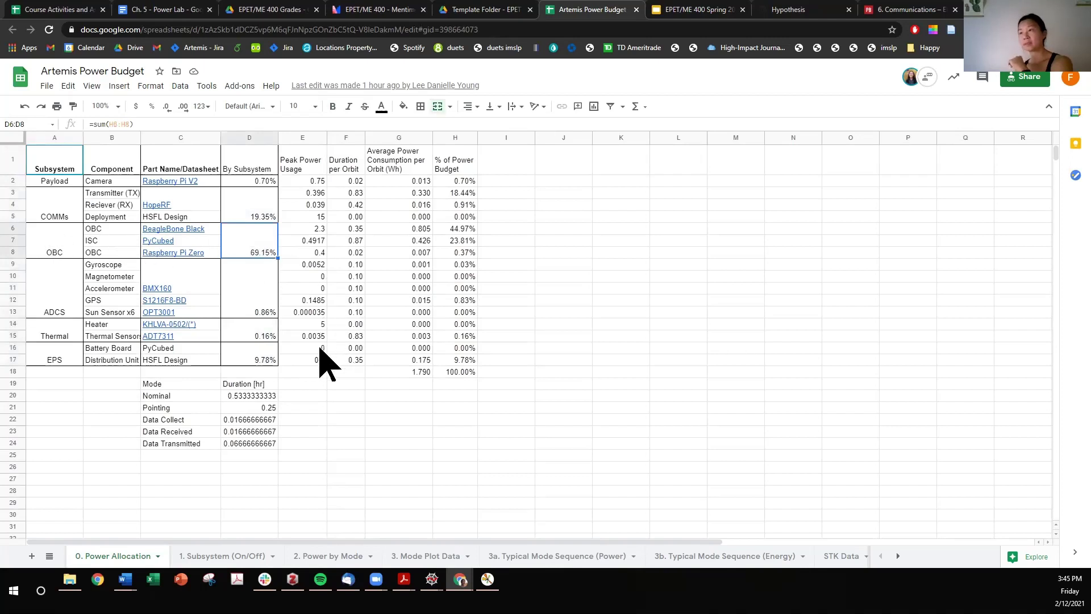
{"action": "key", "text": "Down"}
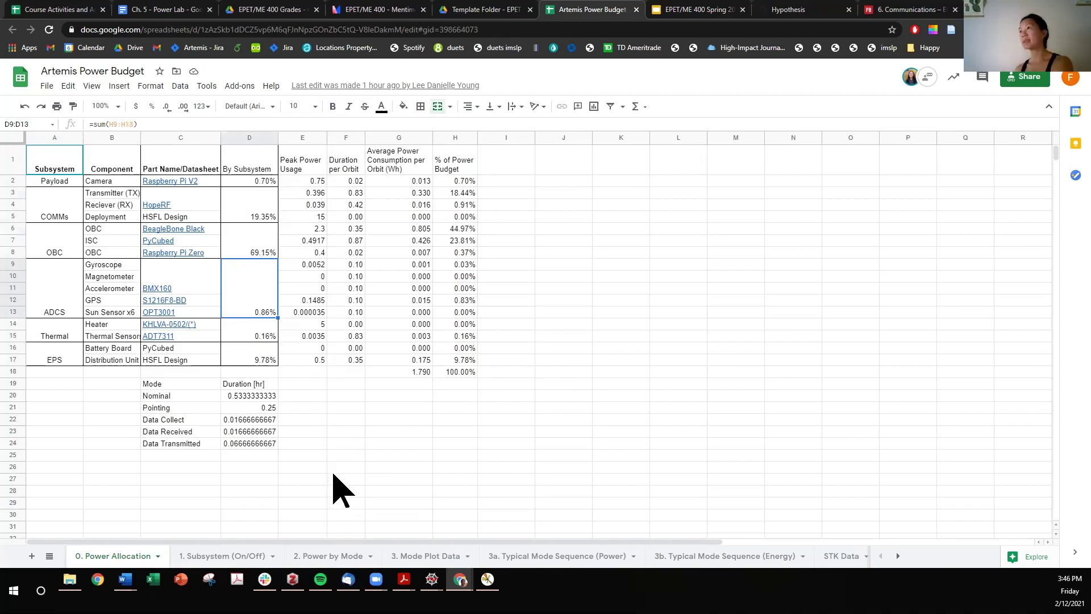
- Open the Subsystem (On/Off) sheet and review its subsystem, component and part name columns
{"action": "left_click", "coordinate": [223, 556]}
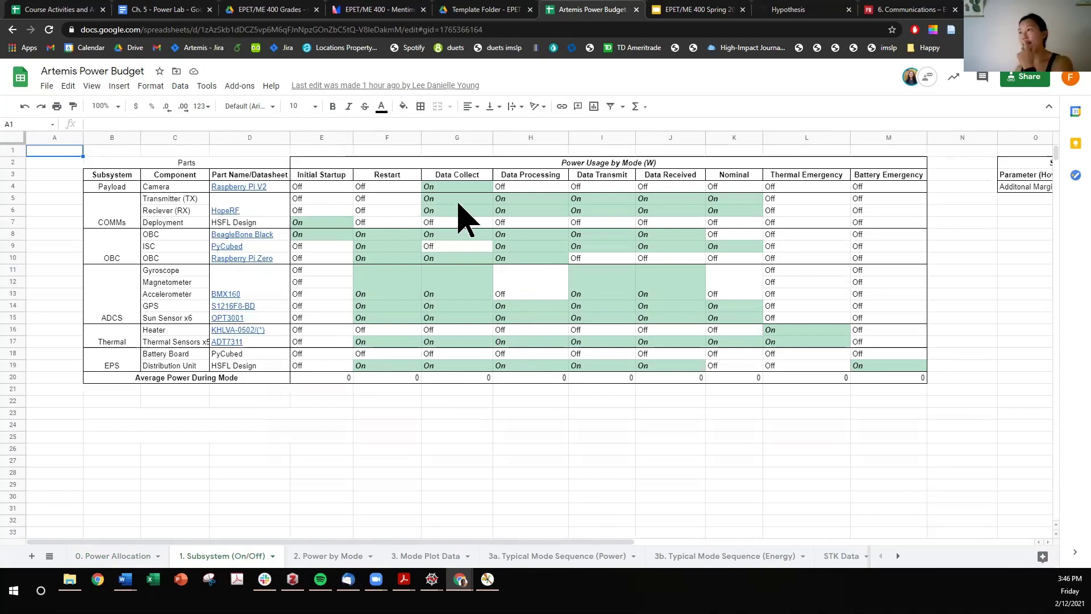
{"action": "left_click", "coordinate": [276, 188]}
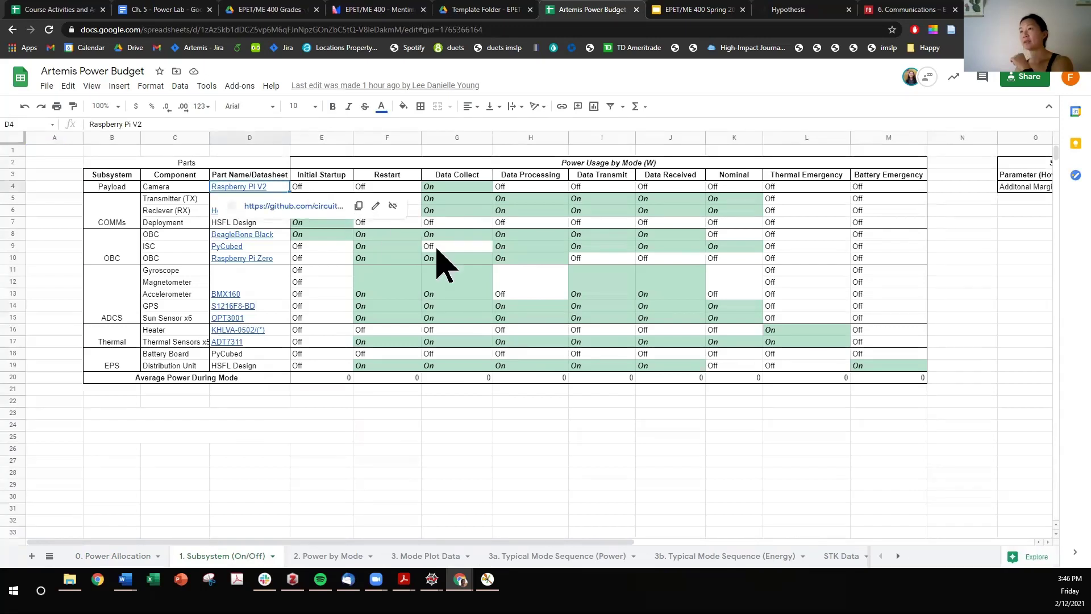
{"action": "left_click", "coordinate": [458, 305]}
{"action": "left_click_drag", "start_coordinate": [324, 175], "coordinate": [922, 379]}
{"action": "left_click_drag", "start_coordinate": [113, 174], "coordinate": [267, 380]}
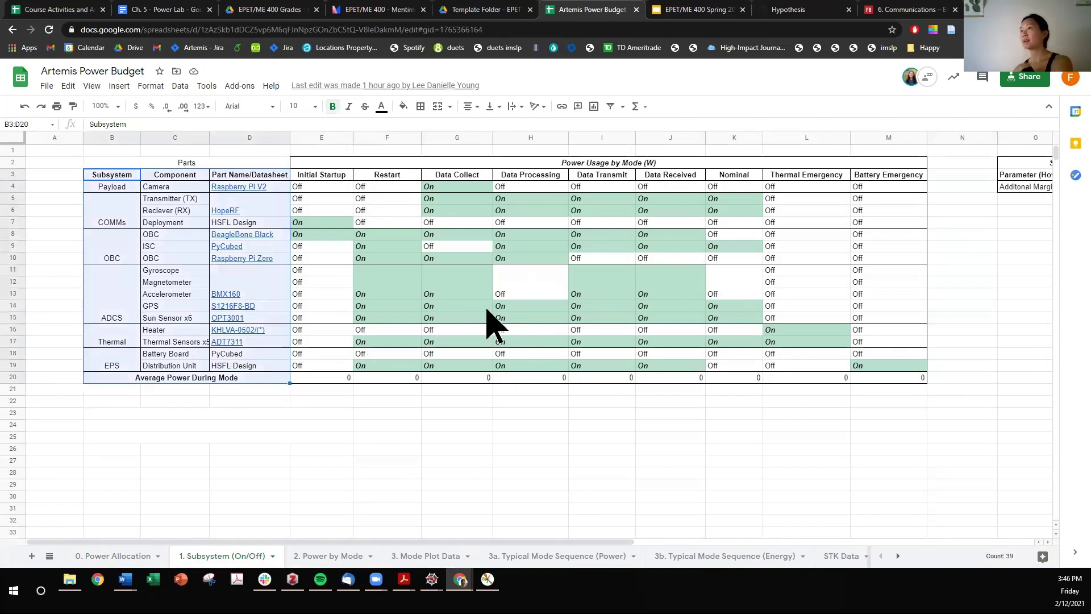
{"action": "left_click", "coordinate": [153, 284]}
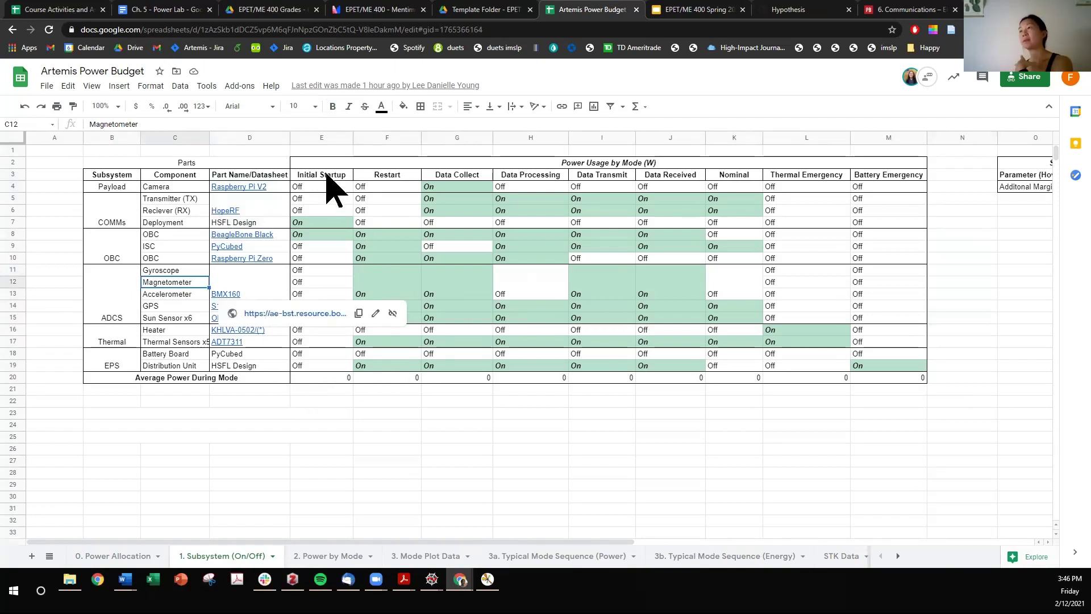
- Examine the on/off states in the Initial Startup column and across all modes through Battery Emergency
{"action": "left_click_drag", "start_coordinate": [326, 173], "coordinate": [325, 382]}
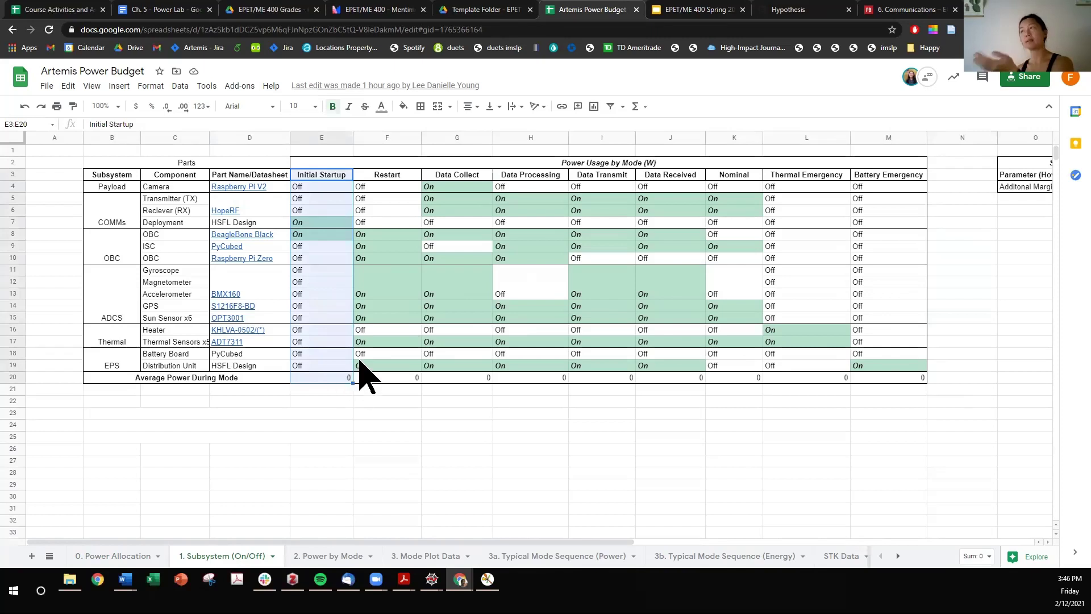
{"action": "left_click", "coordinate": [729, 331]}
{"action": "left_click_drag", "start_coordinate": [339, 175], "coordinate": [919, 363]}
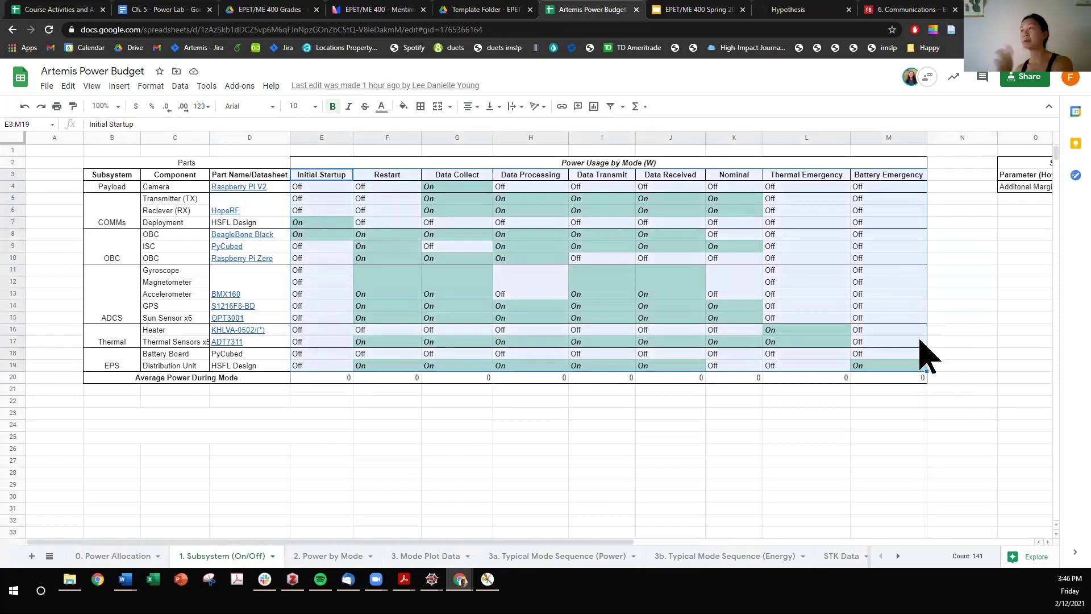
{"action": "left_click", "coordinate": [551, 341]}
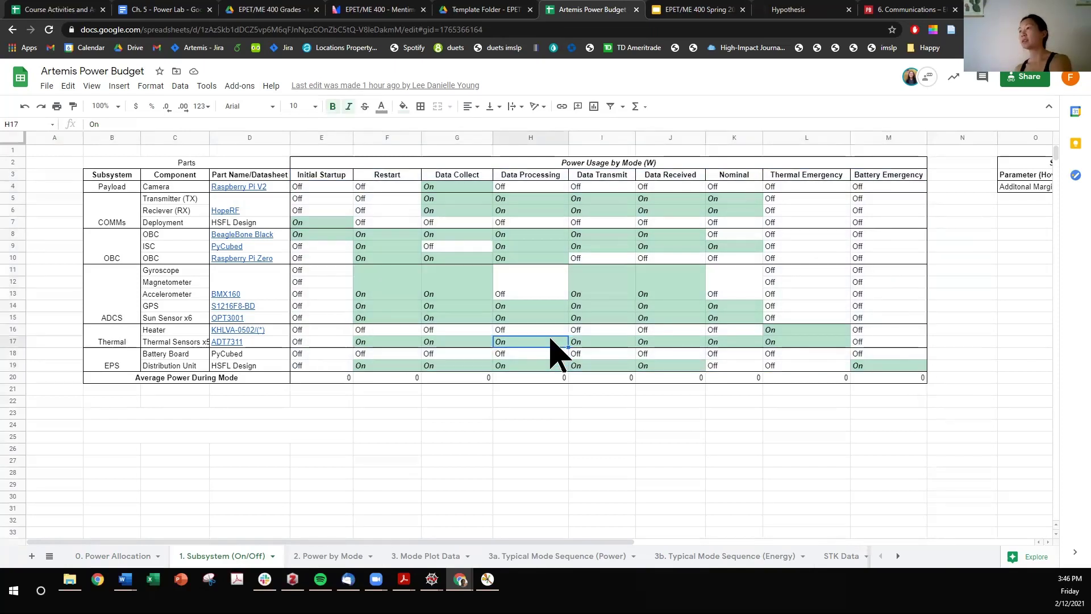
- Go through the operating modes one by one from Initial Startup to Nominal in the on/off table
{"action": "left_click", "coordinate": [339, 176]}
{"action": "left_click", "coordinate": [413, 174]}
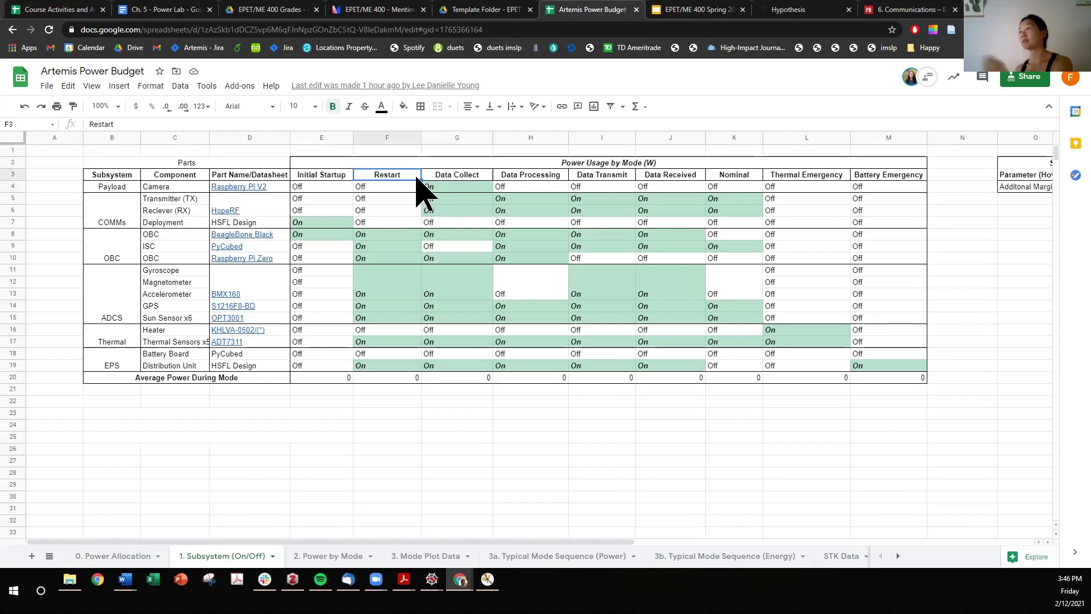
{"action": "left_click", "coordinate": [426, 175]}
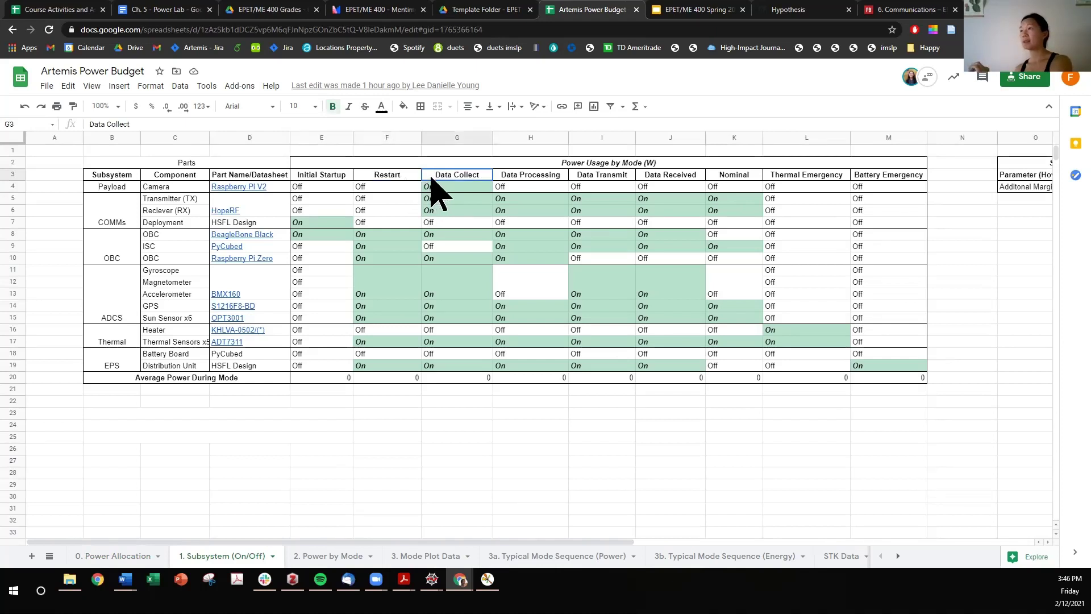
{"action": "left_click", "coordinate": [538, 176]}
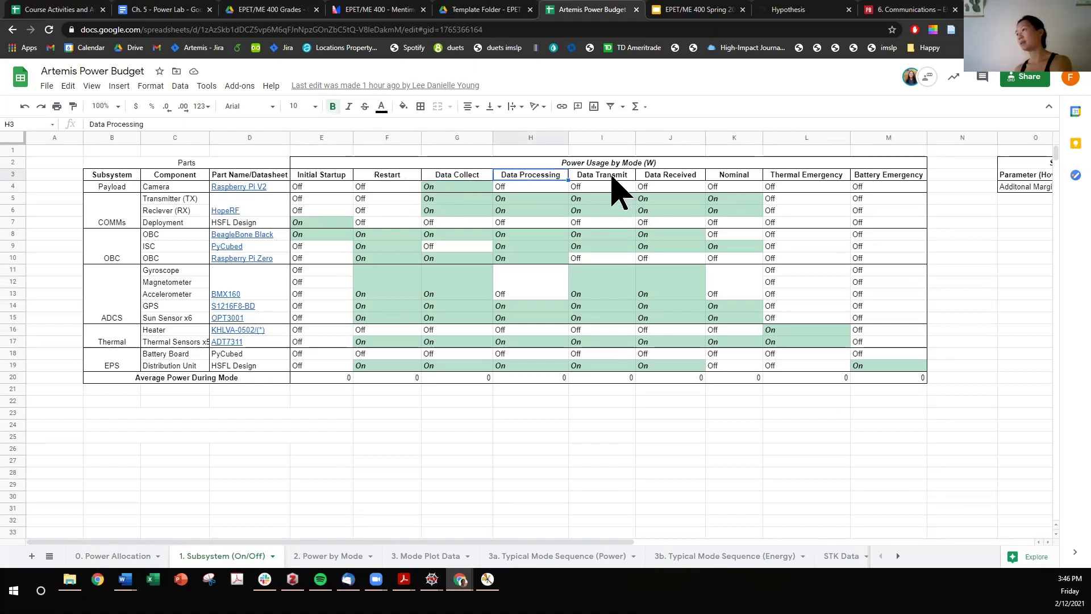
{"action": "left_click", "coordinate": [612, 178]}
{"action": "left_click", "coordinate": [659, 176]}
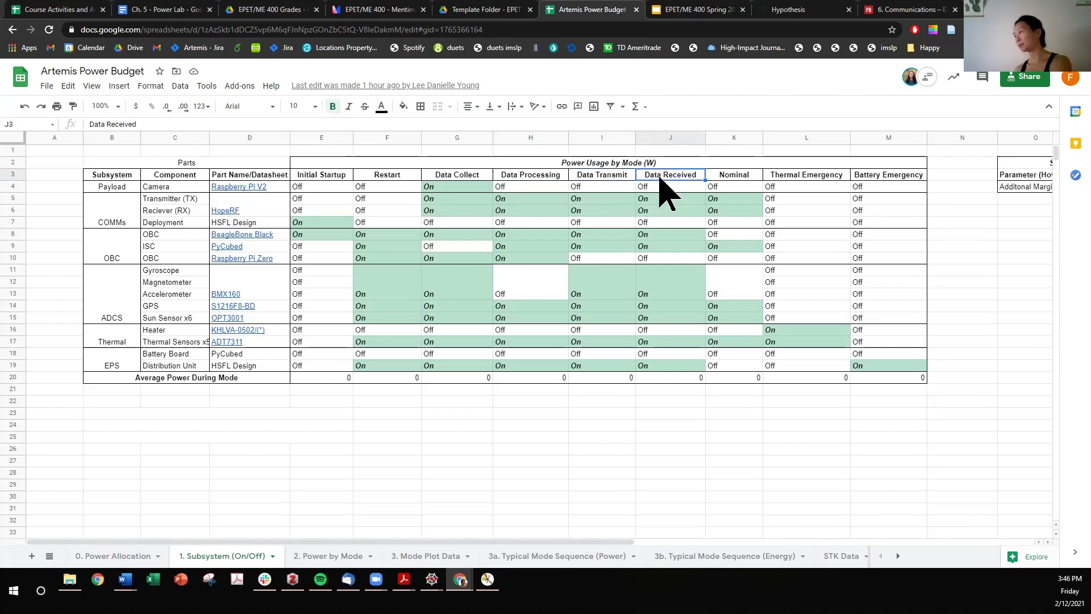
{"action": "left_click", "coordinate": [734, 138]}
{"action": "left_click", "coordinate": [749, 319]}
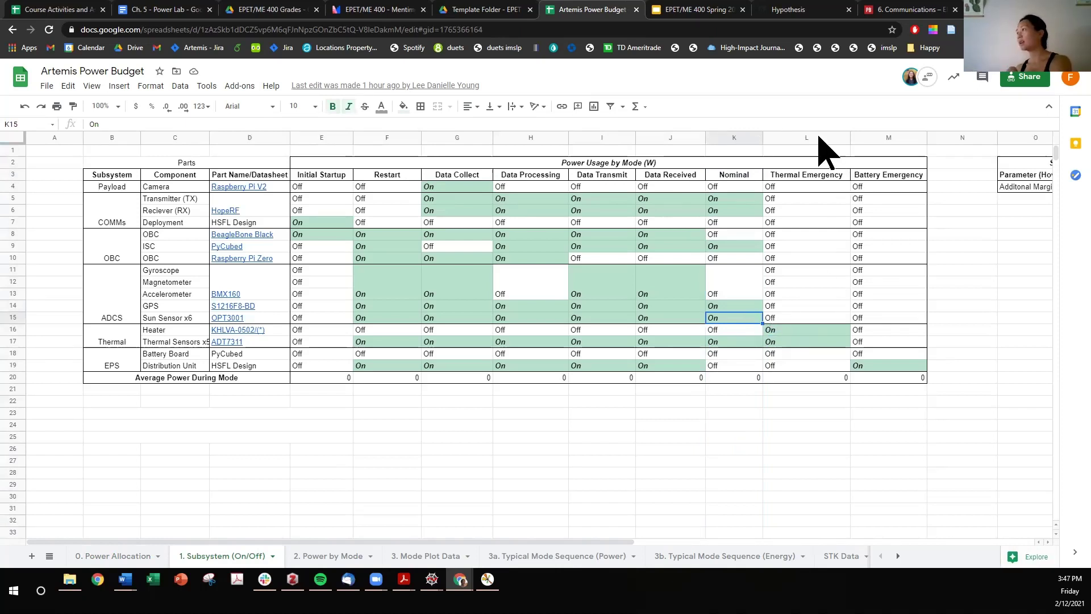
- Review the Thermal Emergency and Battery Emergency columns of the on/off table
{"action": "left_click_drag", "start_coordinate": [818, 138], "coordinate": [867, 140]}
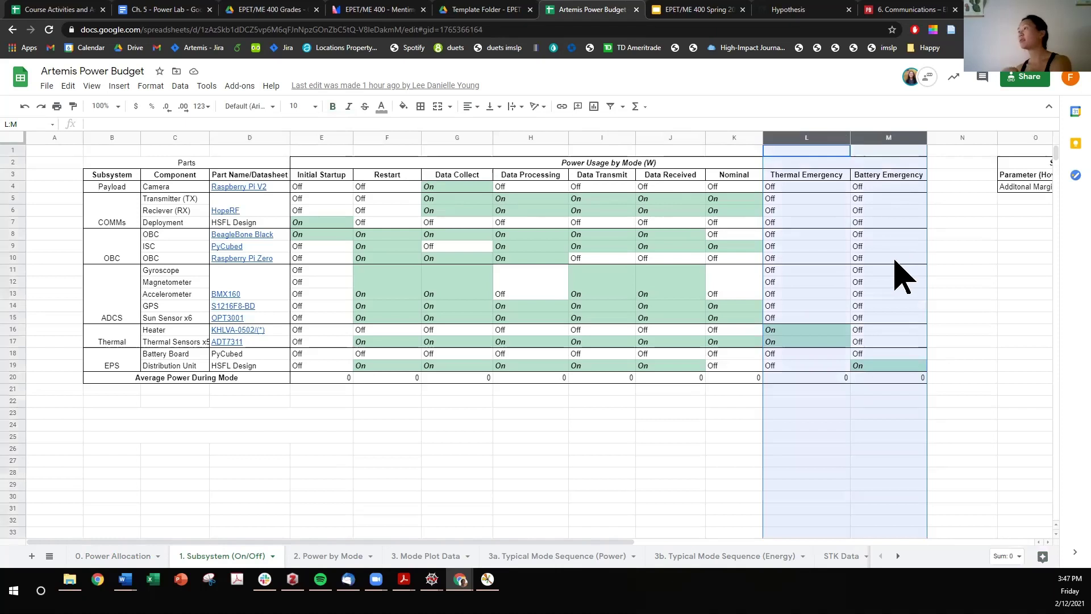
{"action": "left_click", "coordinate": [838, 248]}
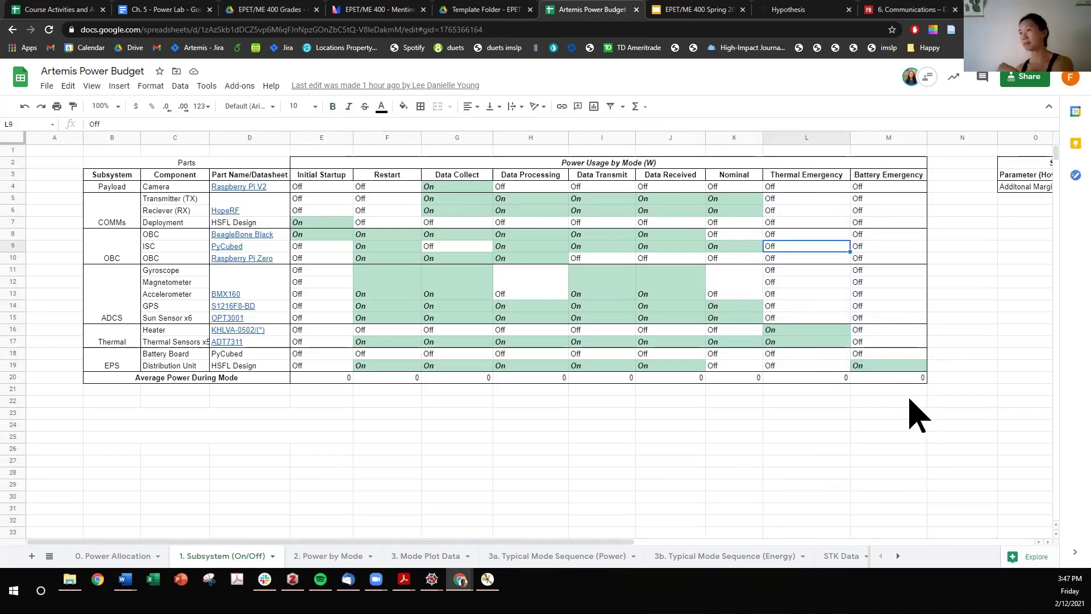
{"action": "left_click", "coordinate": [576, 405]}
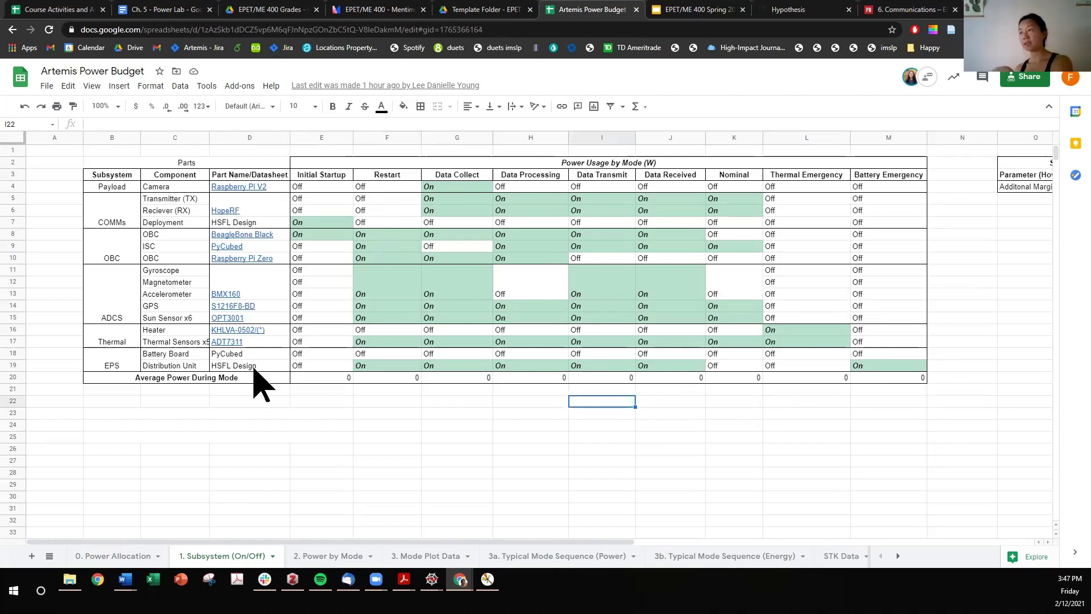
{"action": "mouse_move", "coordinate": [220, 183]}
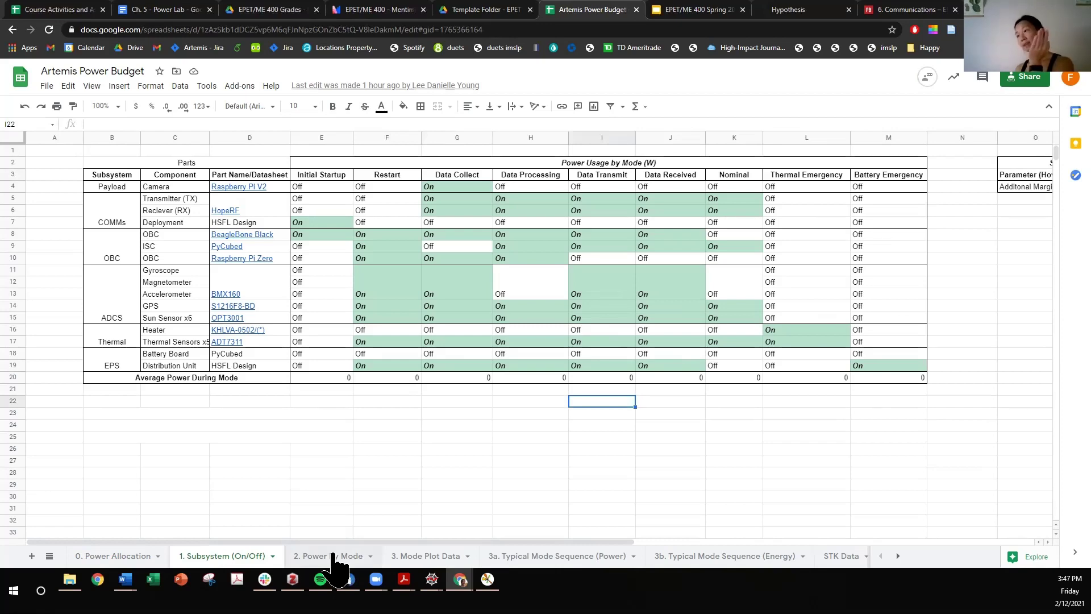
- Compare the component power figures on the Power by Mode sheet with the states on the Subsystem (On/Off) sheet
{"action": "left_click", "coordinate": [335, 555]}
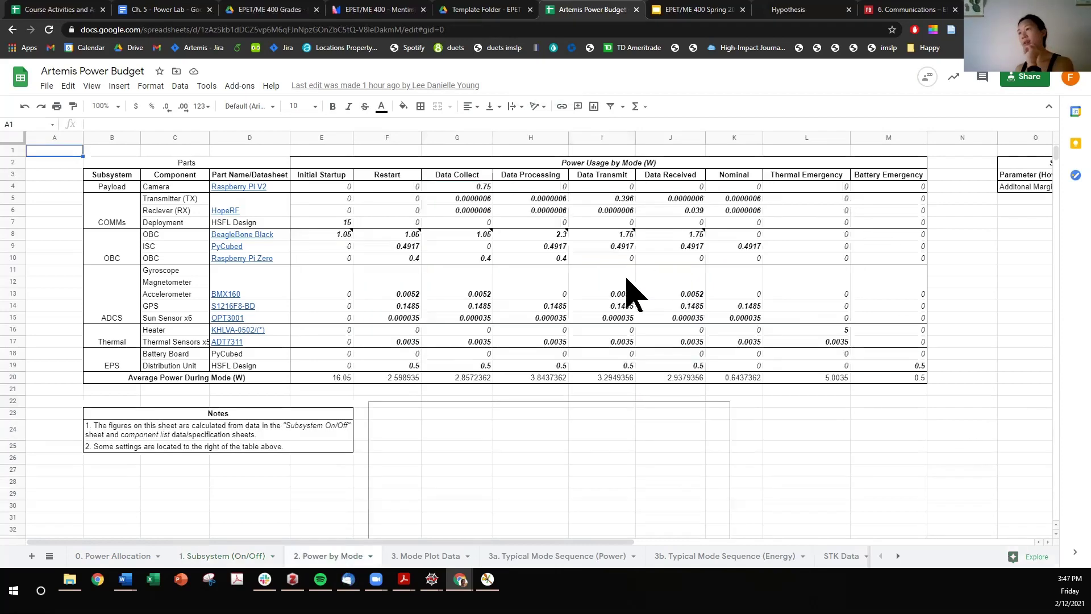
{"action": "left_click", "coordinate": [452, 188]}
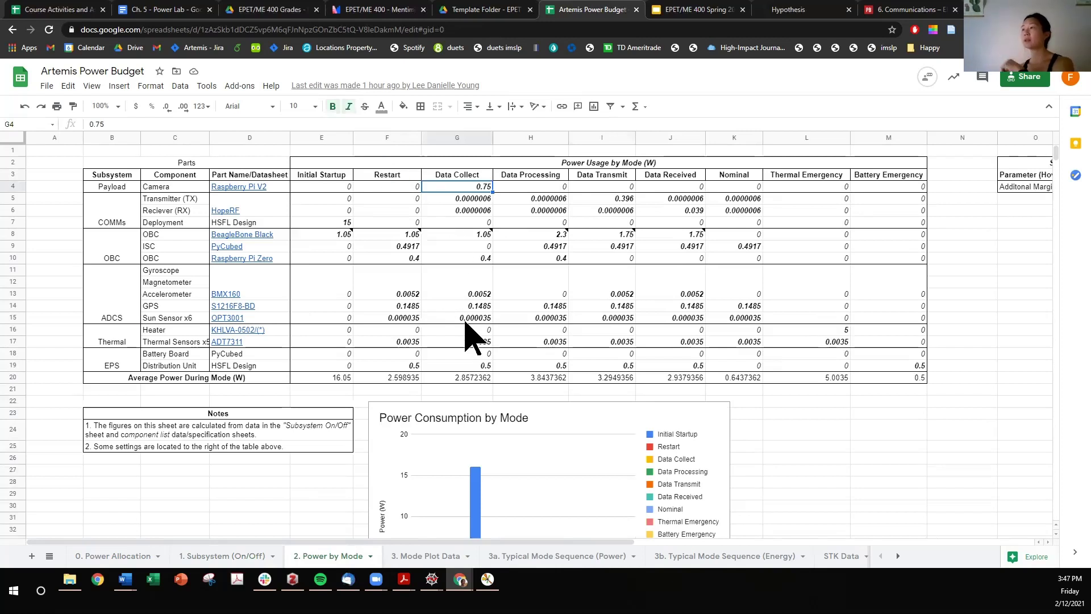
{"action": "mouse_move", "coordinate": [429, 233]}
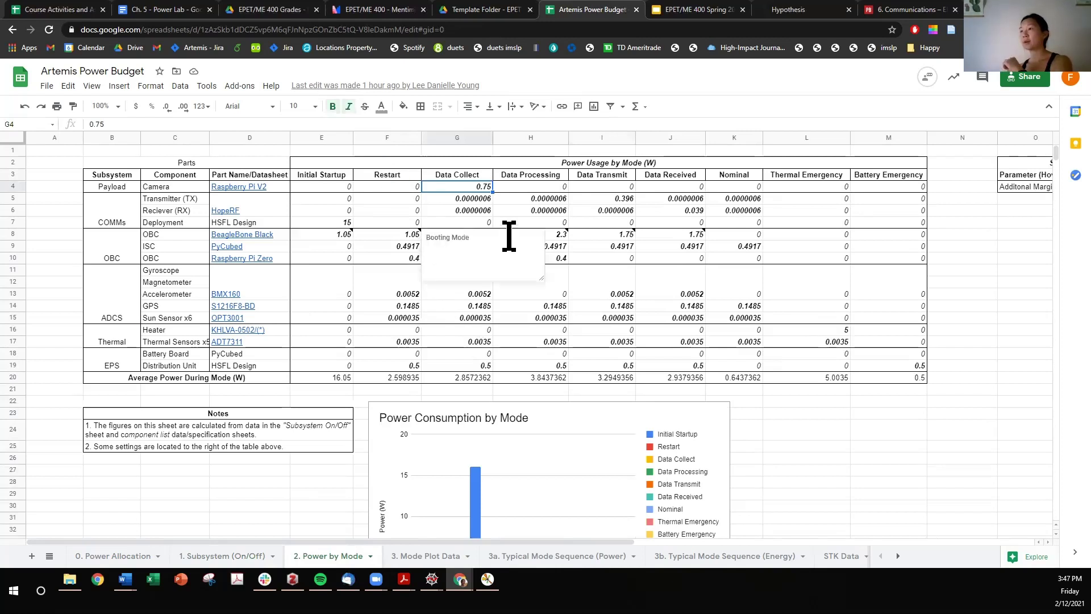
{"action": "left_click", "coordinate": [238, 556]}
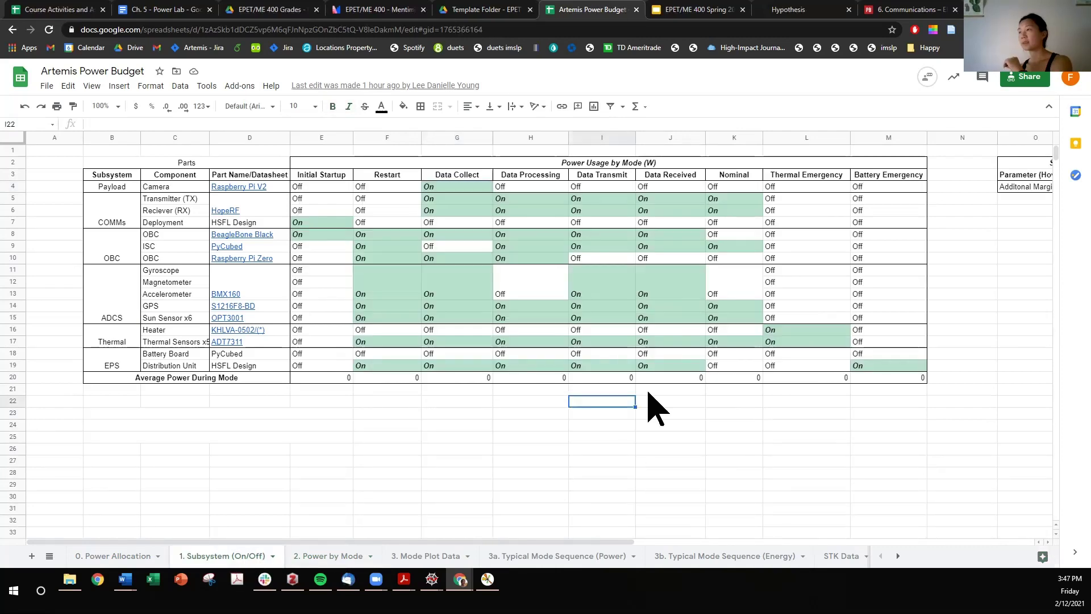
{"action": "left_click", "coordinate": [330, 557]}
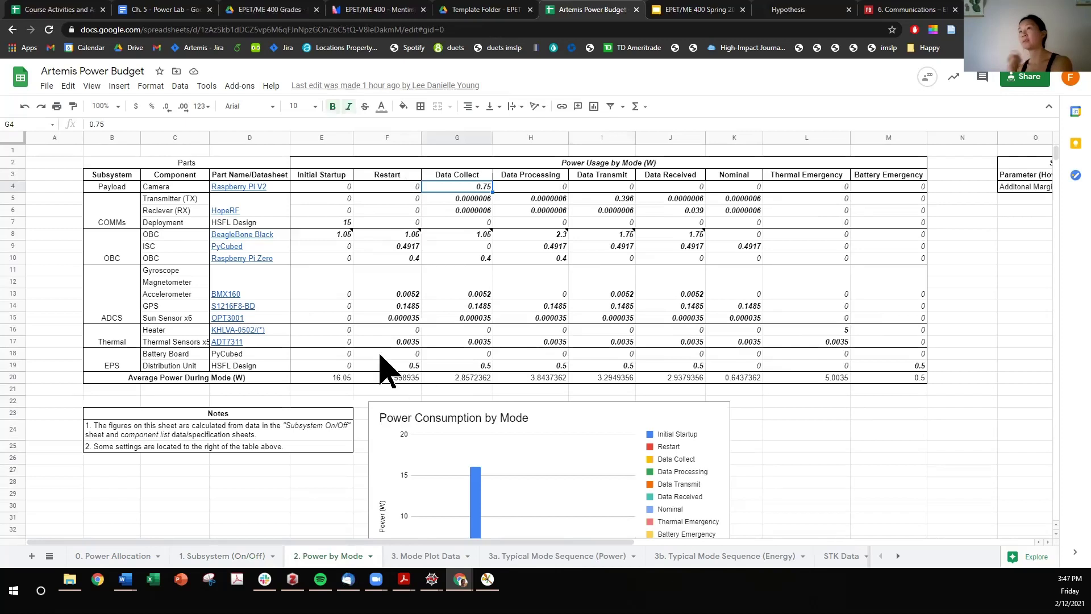
- Inspect the Data Collect column's OBC note and its camera and transmitter power values
{"action": "mouse_move", "coordinate": [490, 233]}
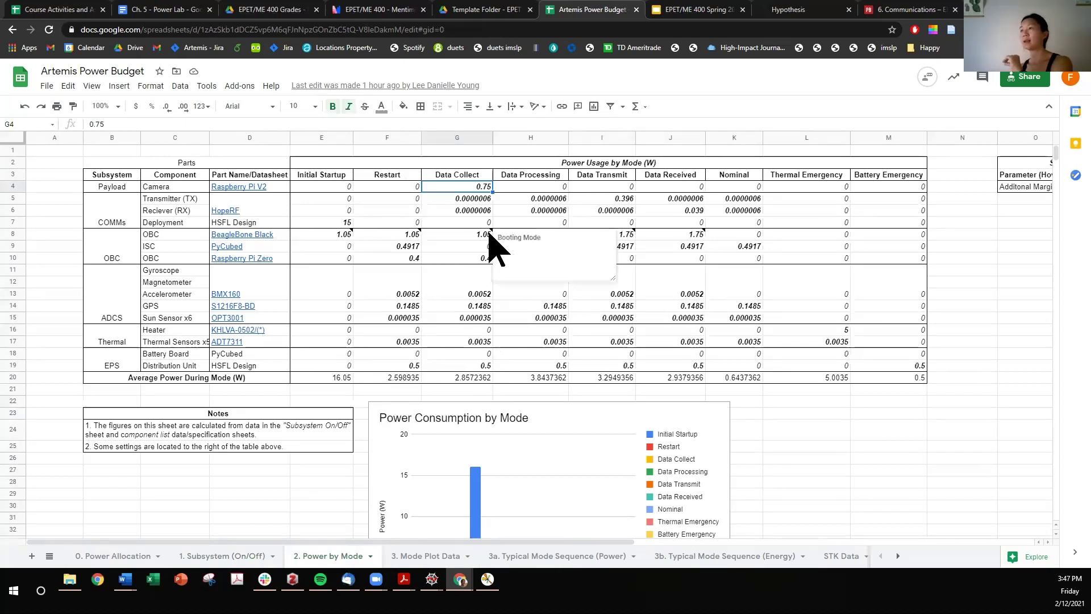
{"action": "left_click", "coordinate": [477, 197], "text": "shift"}
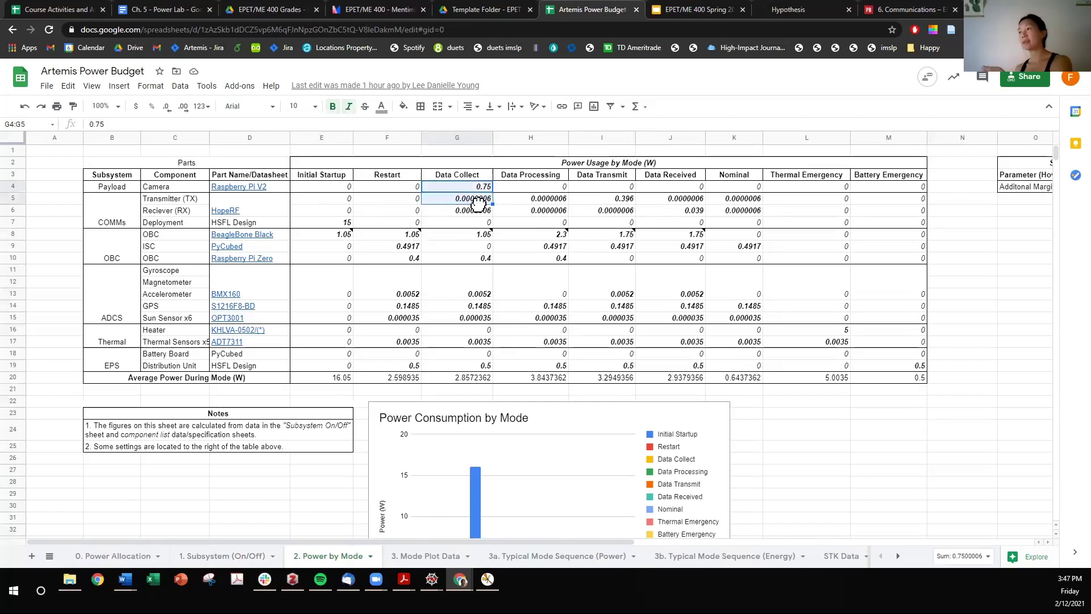
{"action": "left_click", "coordinate": [486, 199]}
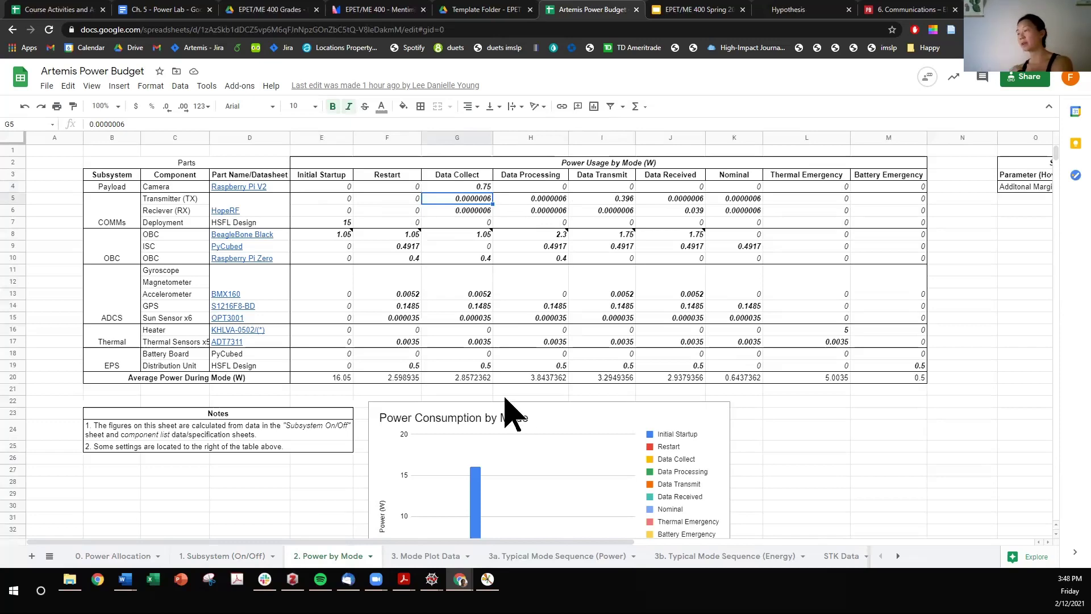
- Examine the Power Consumption by Mode chart alongside the Average Power During Mode row
{"action": "scroll", "coordinate": [511, 409], "scroll_direction": "down", "scroll_amount": 3}
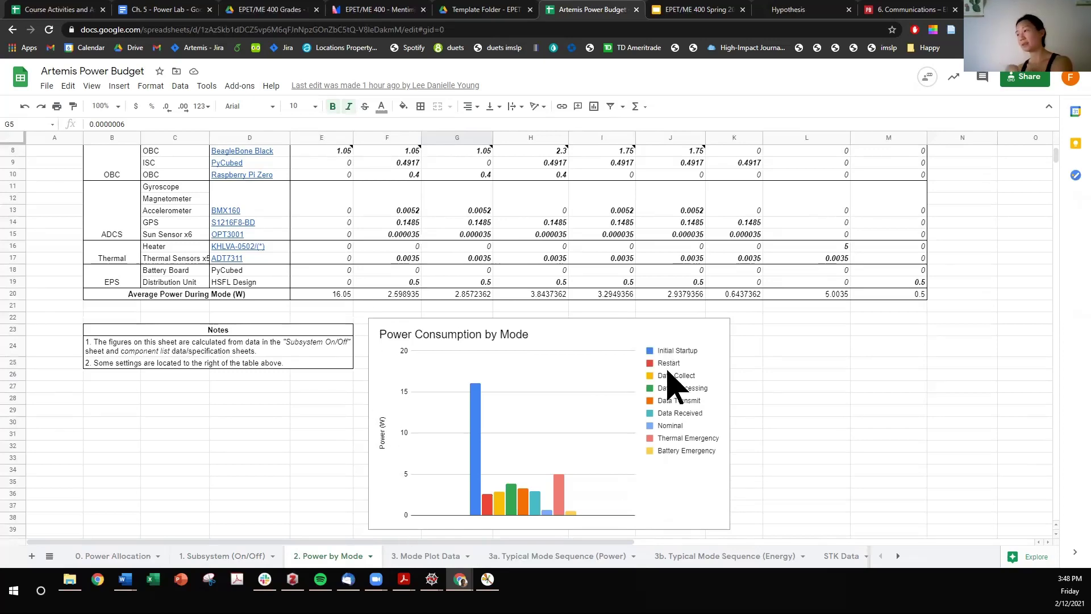
{"action": "scroll", "coordinate": [680, 453], "scroll_direction": "up", "scroll_amount": 3}
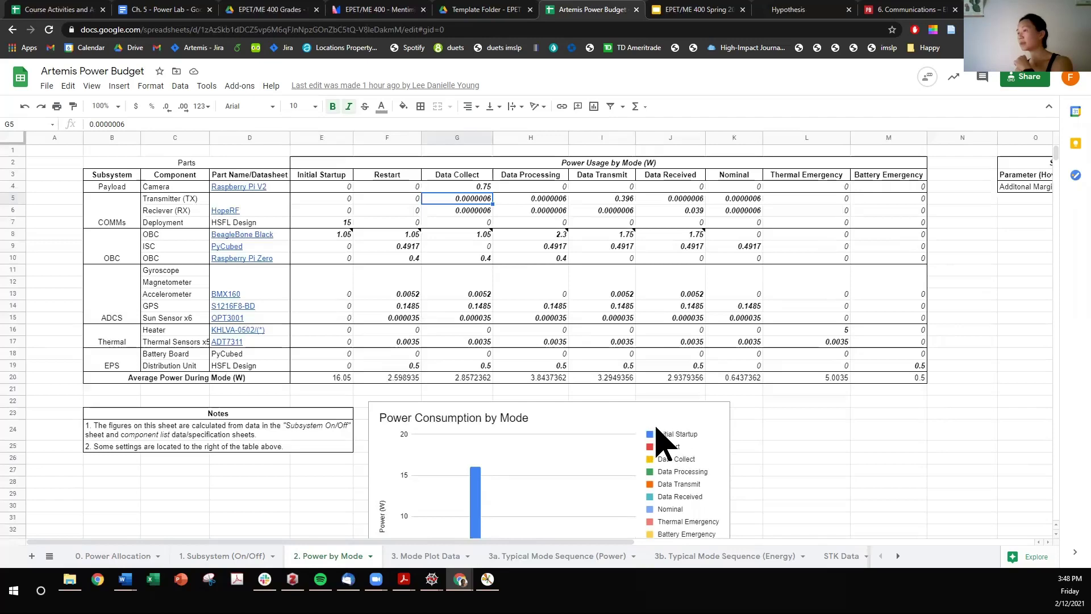
{"action": "scroll", "coordinate": [480, 415], "scroll_direction": "down", "scroll_amount": 3}
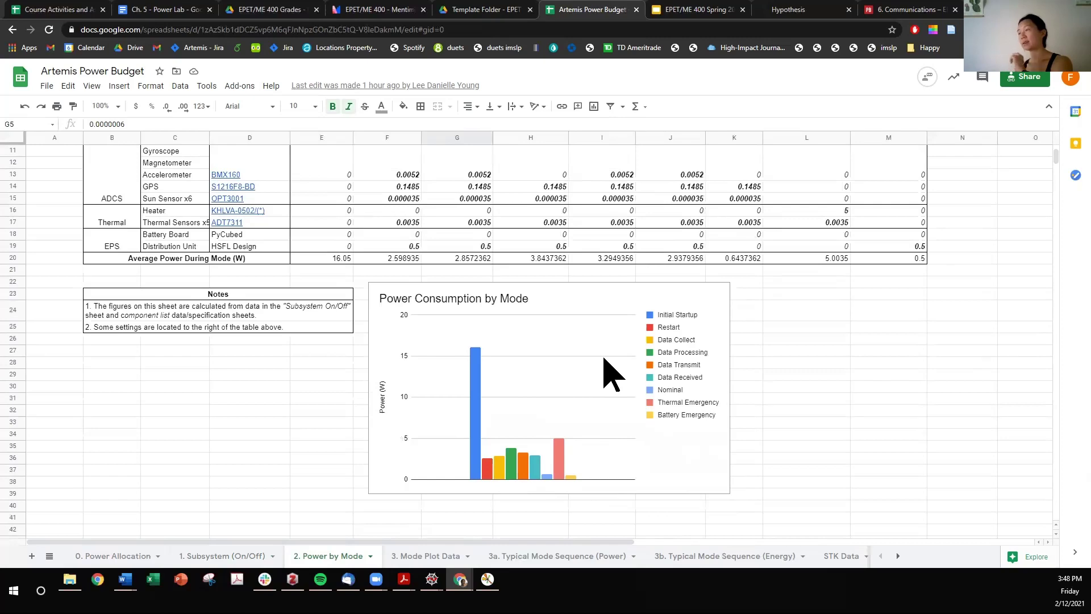
{"action": "scroll", "coordinate": [611, 375], "scroll_direction": "up", "scroll_amount": 3}
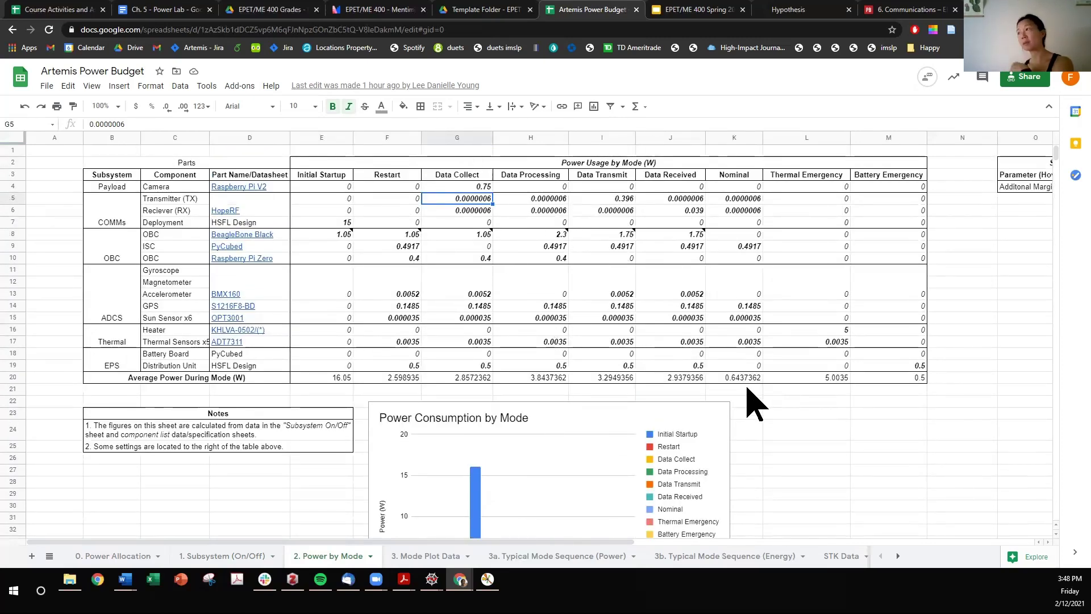
- Open the Mode Plot Data sheet and examine the first Power Generation entries with their time values, minutes 0 to 3
{"action": "scroll", "coordinate": [753, 404], "scroll_direction": "down", "scroll_amount": 1}
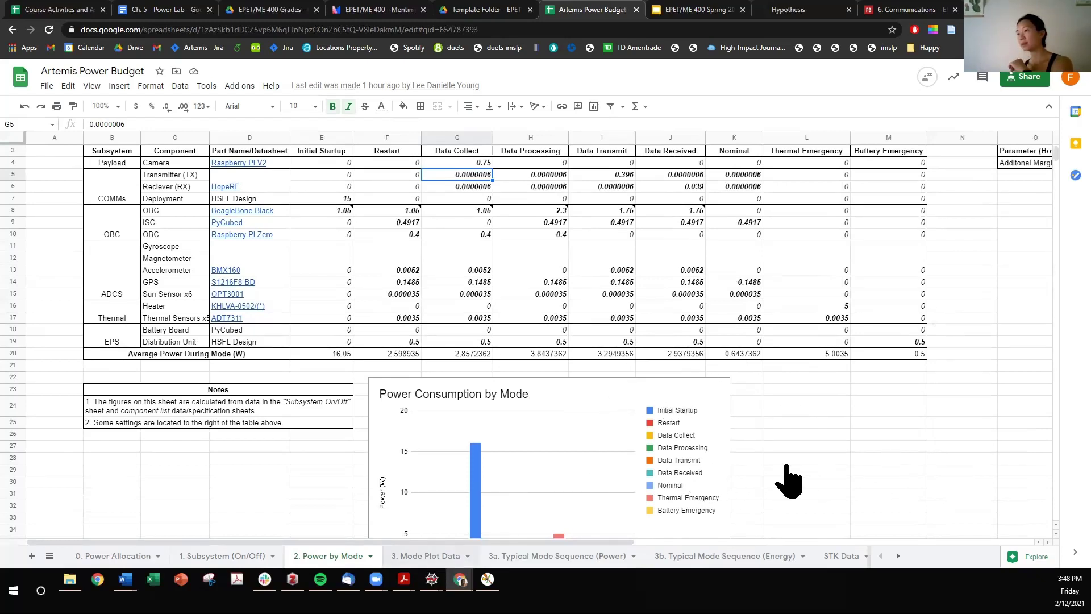
{"action": "left_click", "coordinate": [402, 556]}
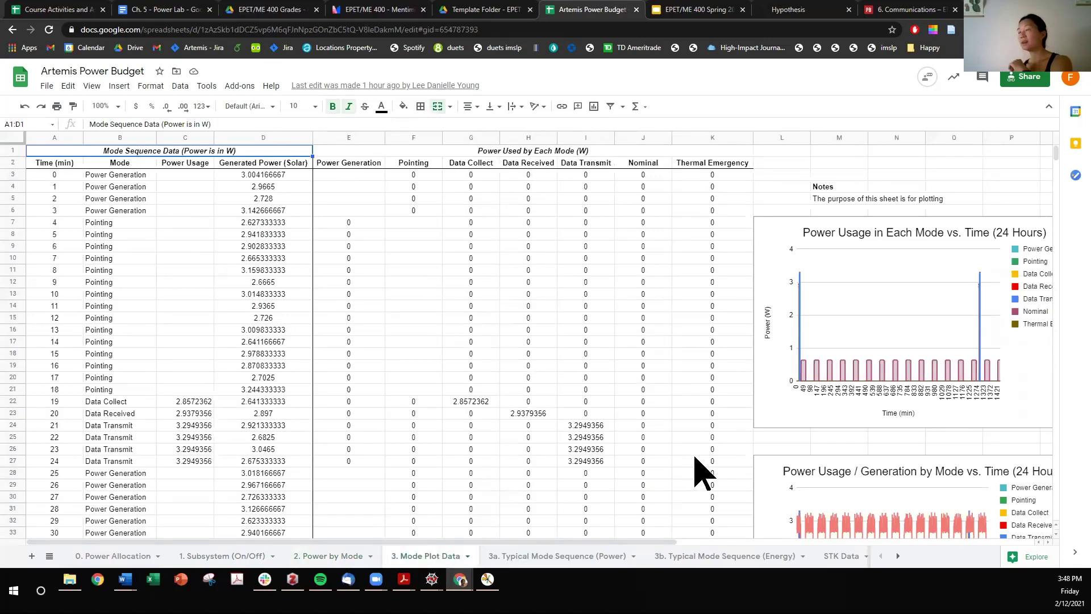
{"action": "left_click", "coordinate": [72, 152]}
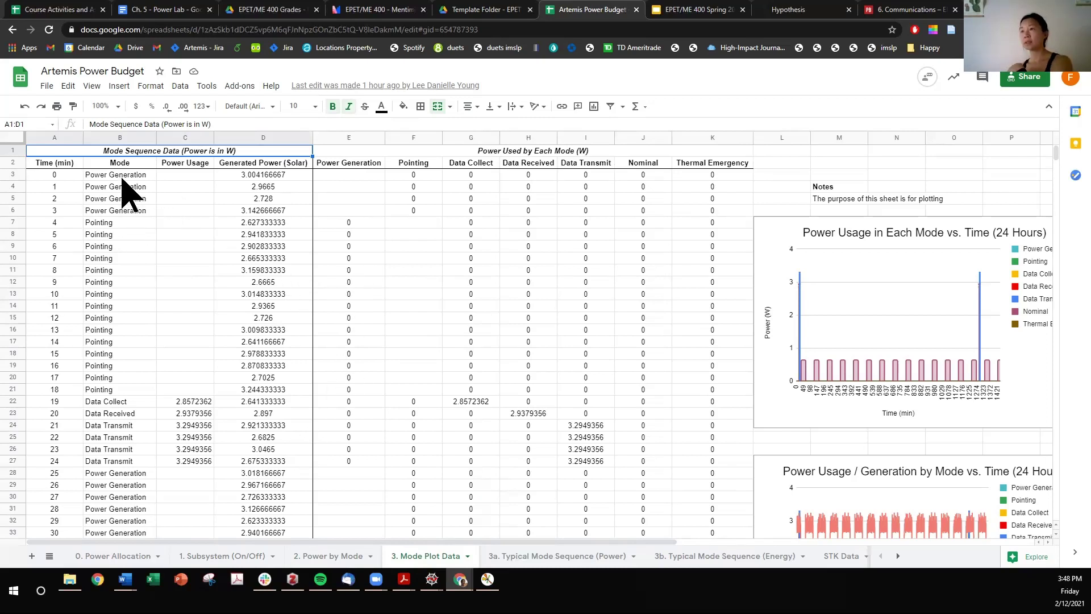
{"action": "left_click_drag", "start_coordinate": [124, 177], "coordinate": [125, 217]}
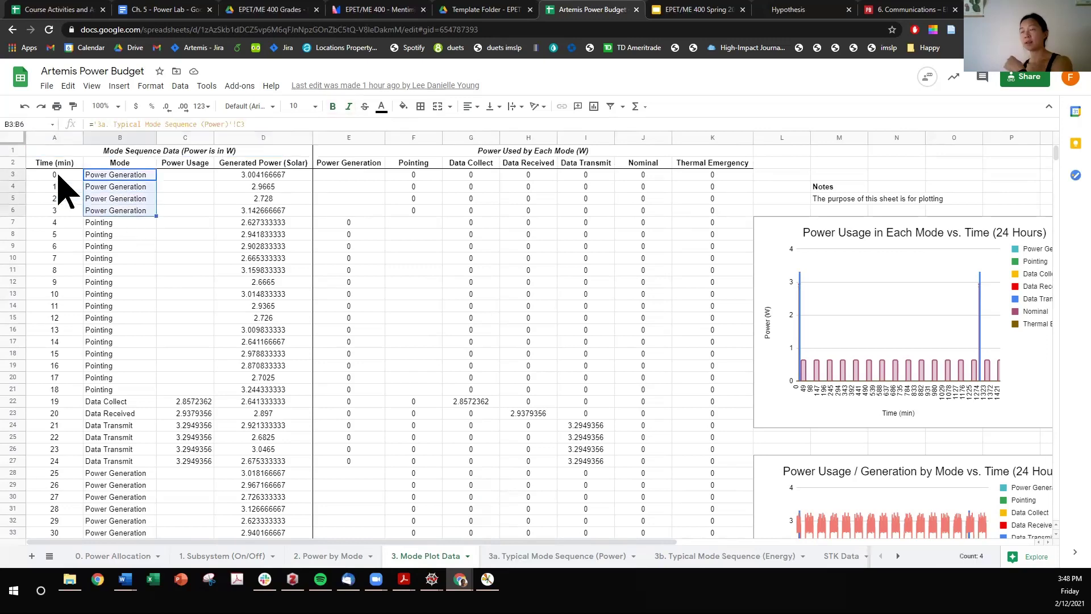
{"action": "left_click_drag", "start_coordinate": [59, 176], "coordinate": [56, 215]}
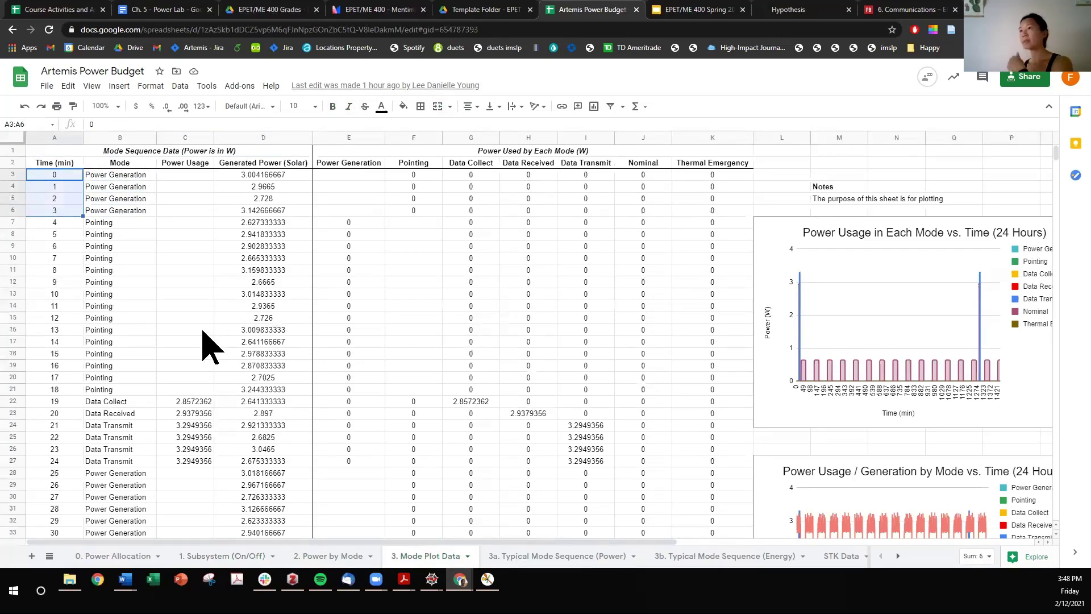
- Look through the minute-by-minute rows of the mode sequence and locate the row for minute 90
{"action": "scroll", "coordinate": [256, 349], "scroll_direction": "down", "scroll_amount": 15}
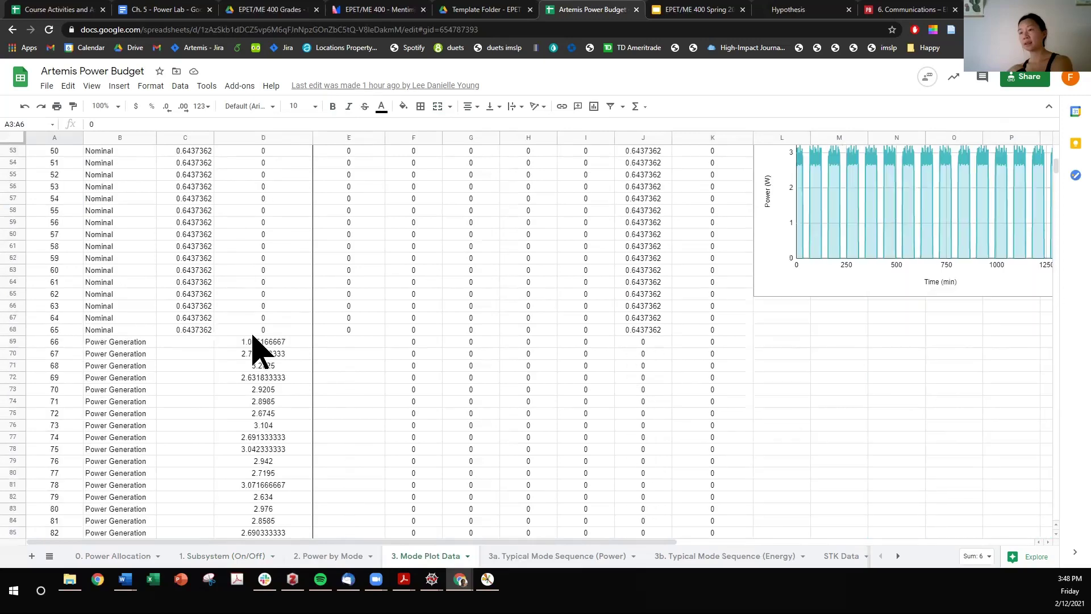
{"action": "scroll", "coordinate": [257, 348], "scroll_direction": "down", "scroll_amount": 10}
{"action": "scroll", "coordinate": [255, 348], "scroll_direction": "up", "scroll_amount": 4}
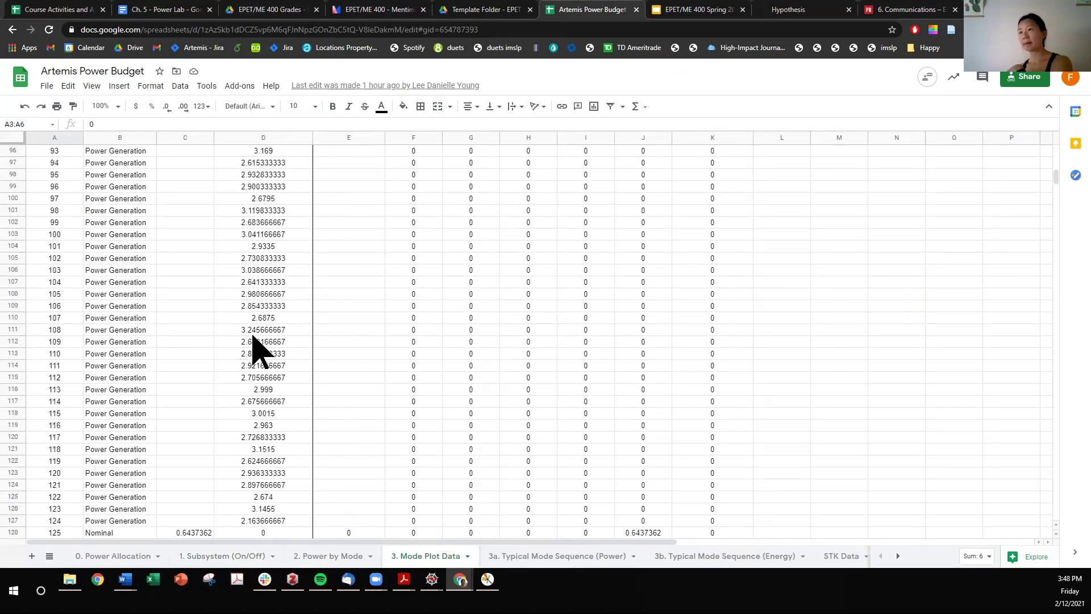
{"action": "left_click", "coordinate": [23, 209]}
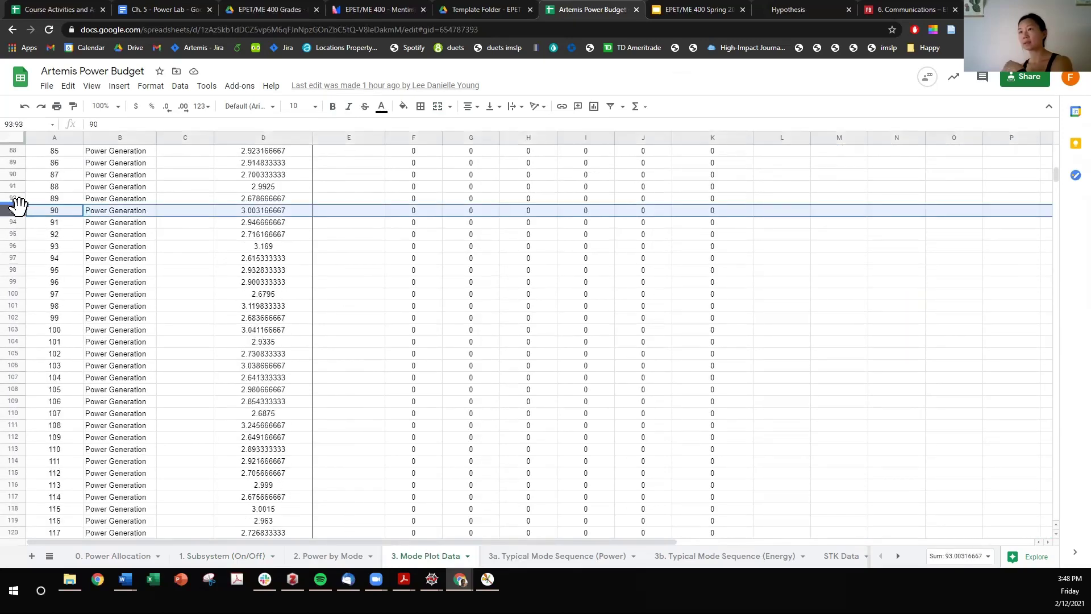
{"action": "scroll", "coordinate": [207, 293], "scroll_direction": "up", "scroll_amount": 17}
{"action": "scroll", "coordinate": [296, 341], "scroll_direction": "up", "scroll_amount": 12}
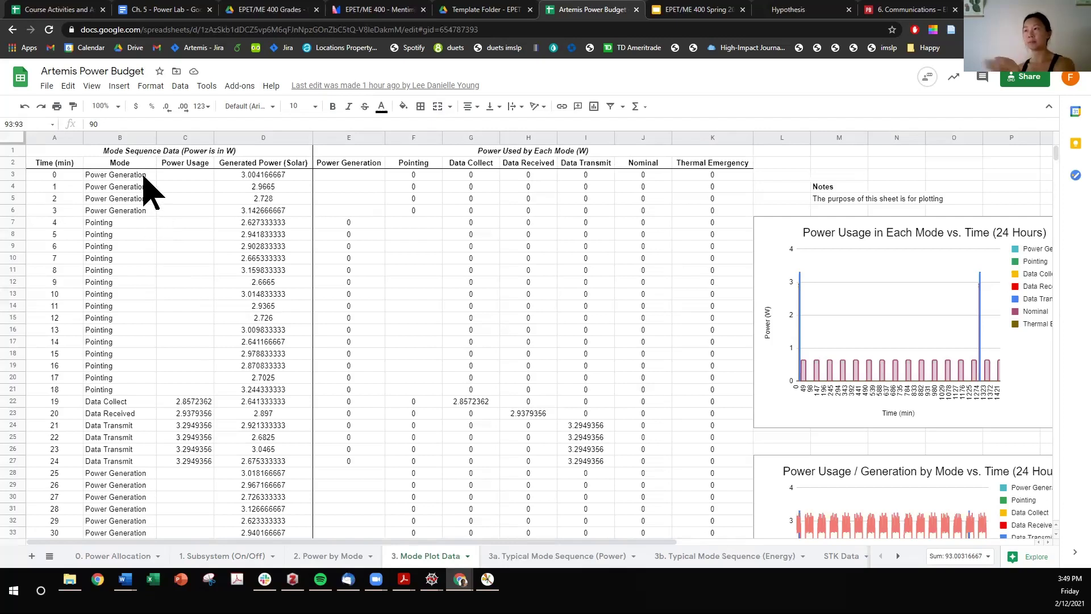
- Trace the mode sequence from the initial Power Generation rows through Pointing, Data Collect and Data Received
{"action": "left_click_drag", "start_coordinate": [143, 176], "coordinate": [146, 211]}
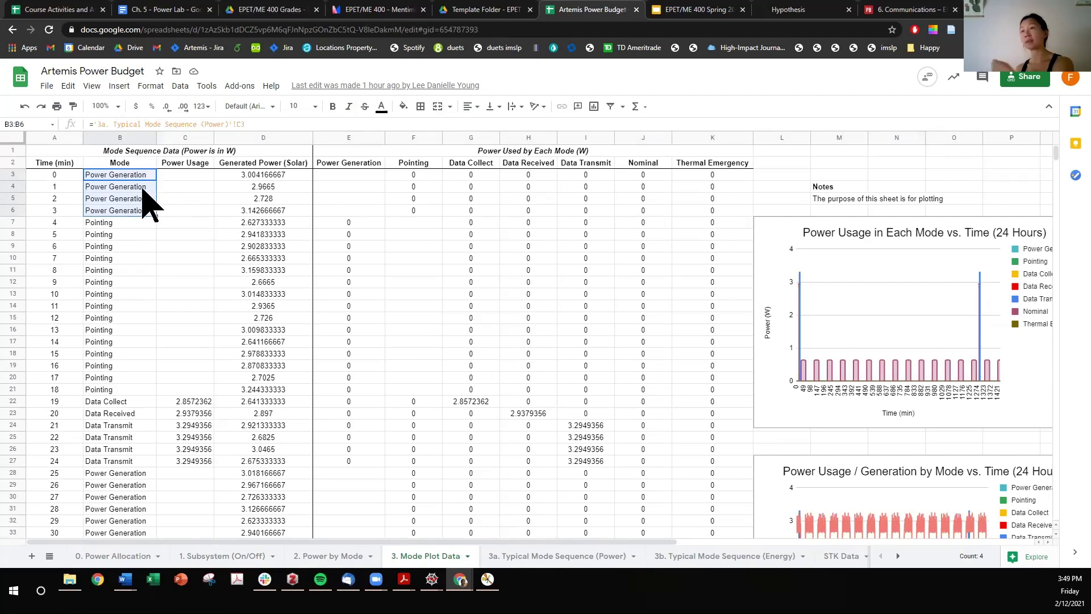
{"action": "left_click_drag", "start_coordinate": [133, 224], "coordinate": [137, 386]}
{"action": "scroll", "coordinate": [176, 395], "scroll_direction": "down", "scroll_amount": 1}
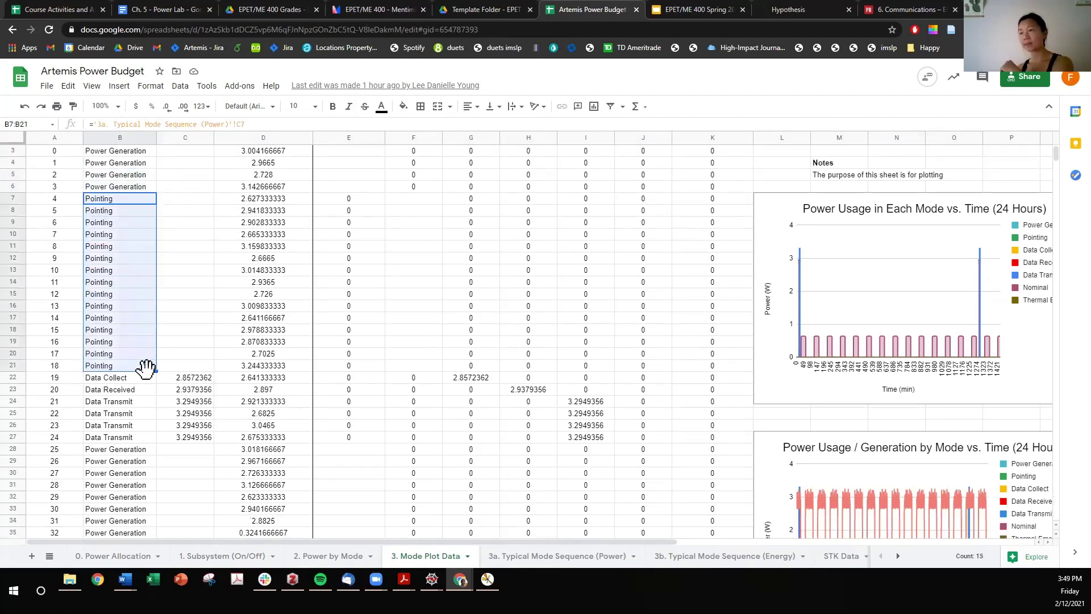
{"action": "left_click", "coordinate": [145, 379]}
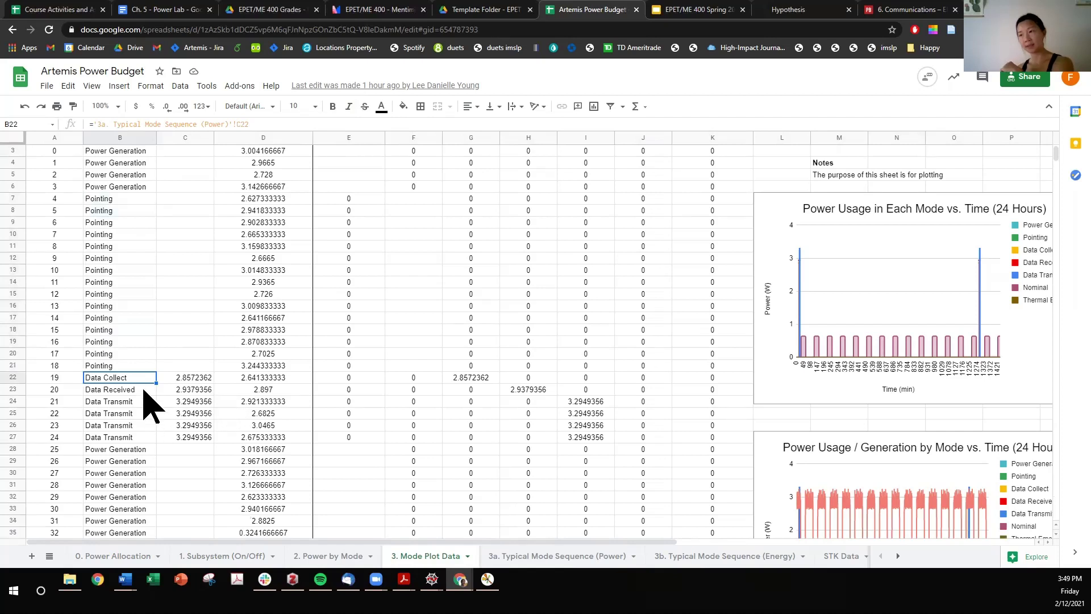
{"action": "left_click", "coordinate": [144, 390]}
{"action": "scroll", "coordinate": [262, 413], "scroll_direction": "down", "scroll_amount": 1}
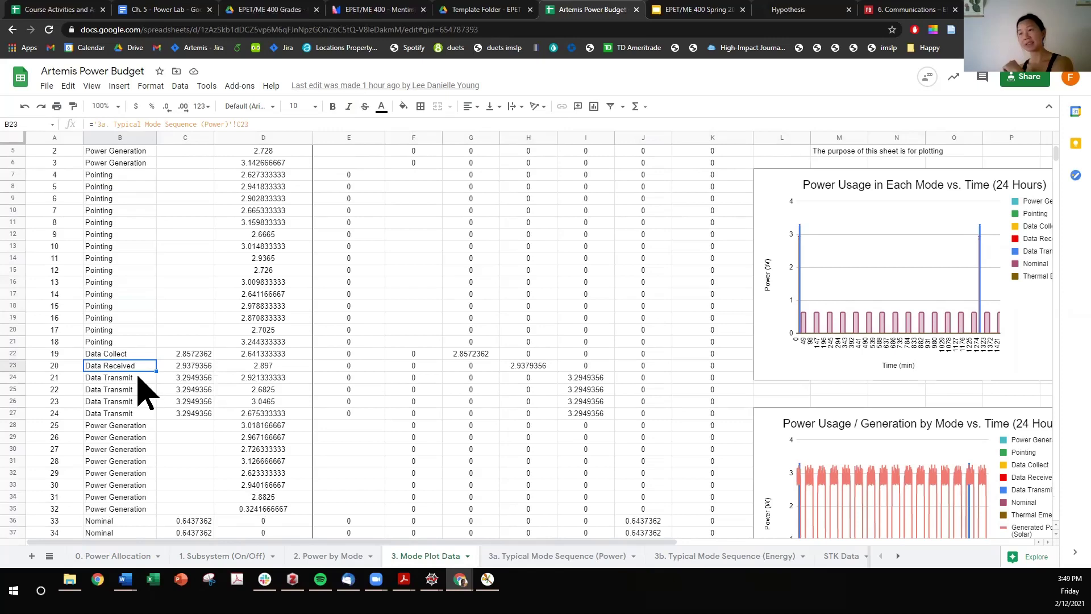
- Examine the Data Transmit rows for minutes 21 to 24 and the Power Generation and Nominal rows that follow
{"action": "left_click_drag", "start_coordinate": [139, 378], "coordinate": [146, 415]}
{"action": "scroll", "coordinate": [154, 416], "scroll_direction": "down", "scroll_amount": 1}
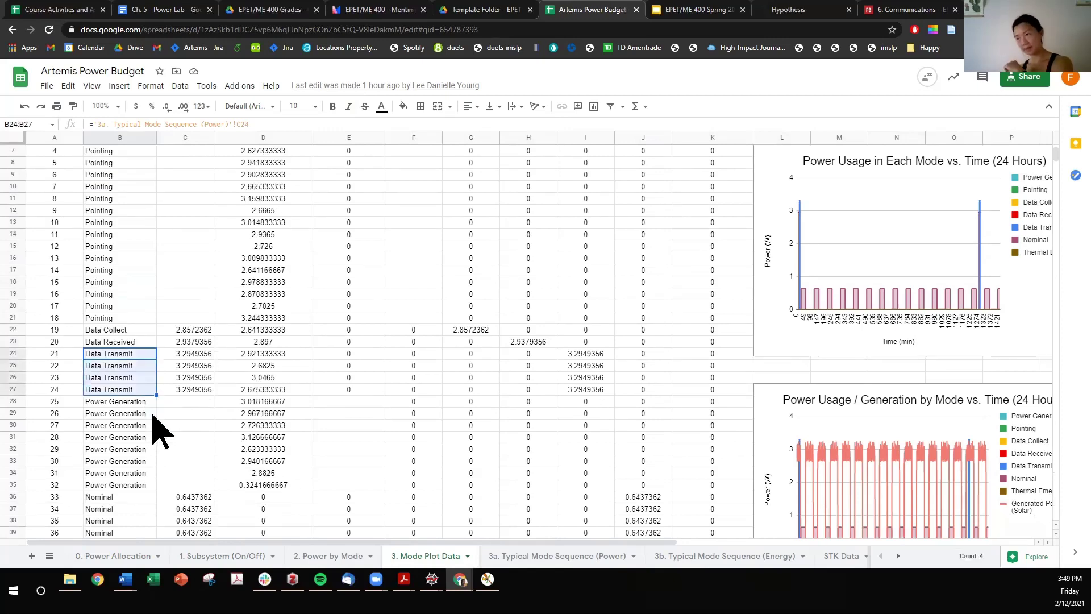
{"action": "scroll", "coordinate": [162, 432], "scroll_direction": "down", "scroll_amount": 3}
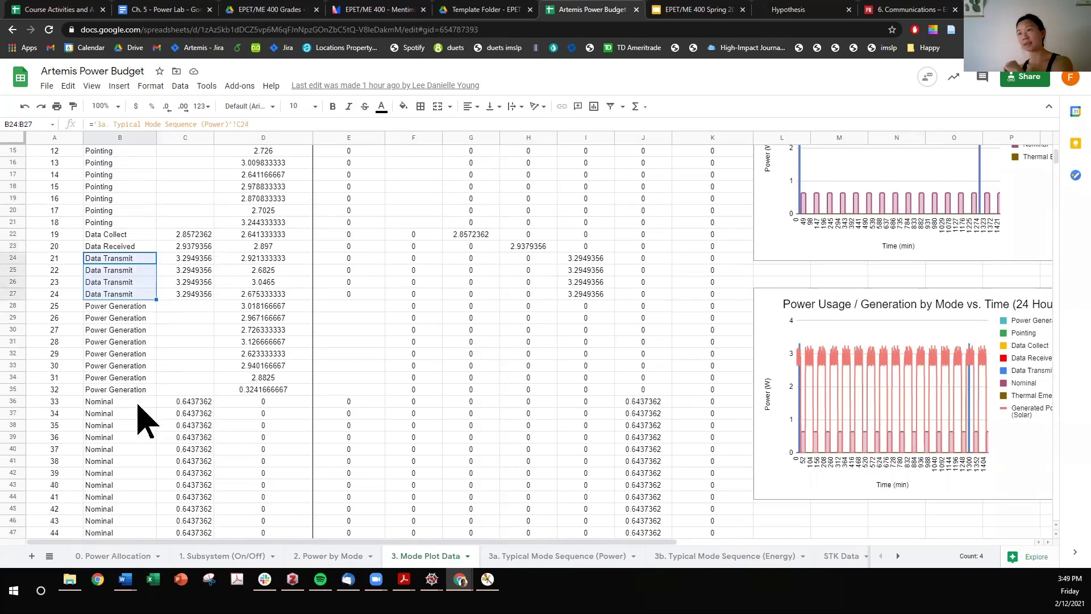
{"action": "scroll", "coordinate": [130, 409], "scroll_direction": "up", "scroll_amount": 4}
{"action": "scroll", "coordinate": [171, 415], "scroll_direction": "up", "scroll_amount": 2}
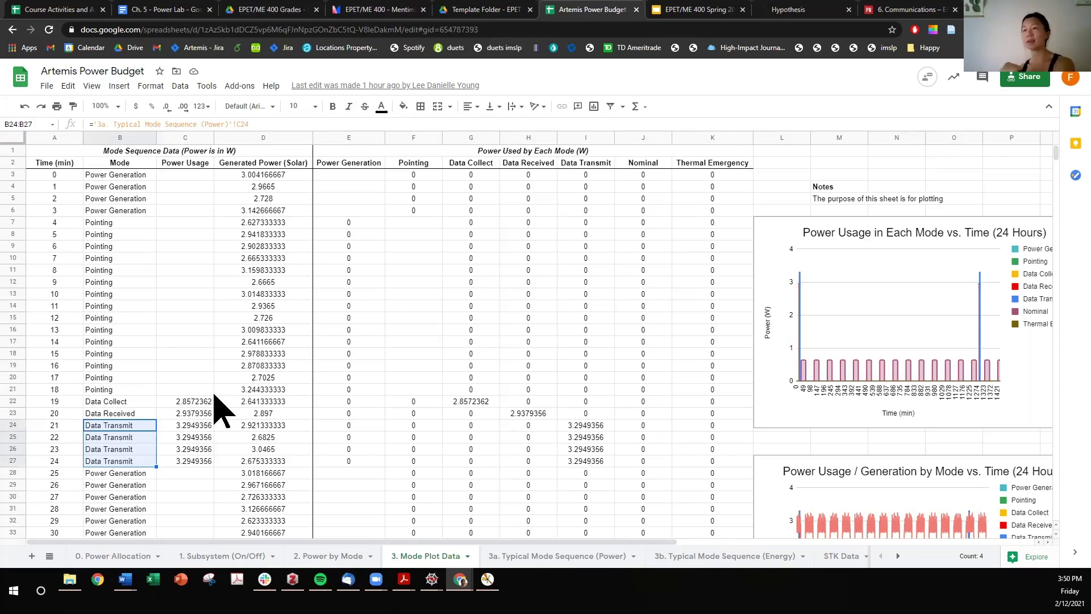
- Highlight the Power Generation entries for minutes 25 to 32 that follow the data transmission
{"action": "scroll", "coordinate": [215, 405], "scroll_direction": "down", "scroll_amount": 1}
{"action": "scroll", "coordinate": [245, 409], "scroll_direction": "down", "scroll_amount": 2}
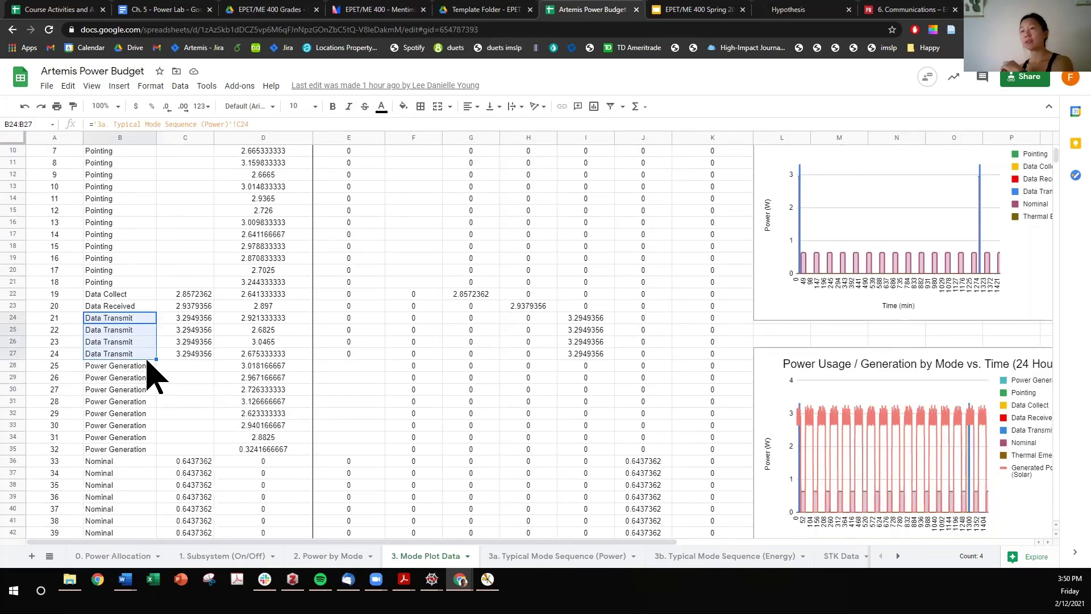
{"action": "left_click_drag", "start_coordinate": [146, 368], "coordinate": [138, 449]}
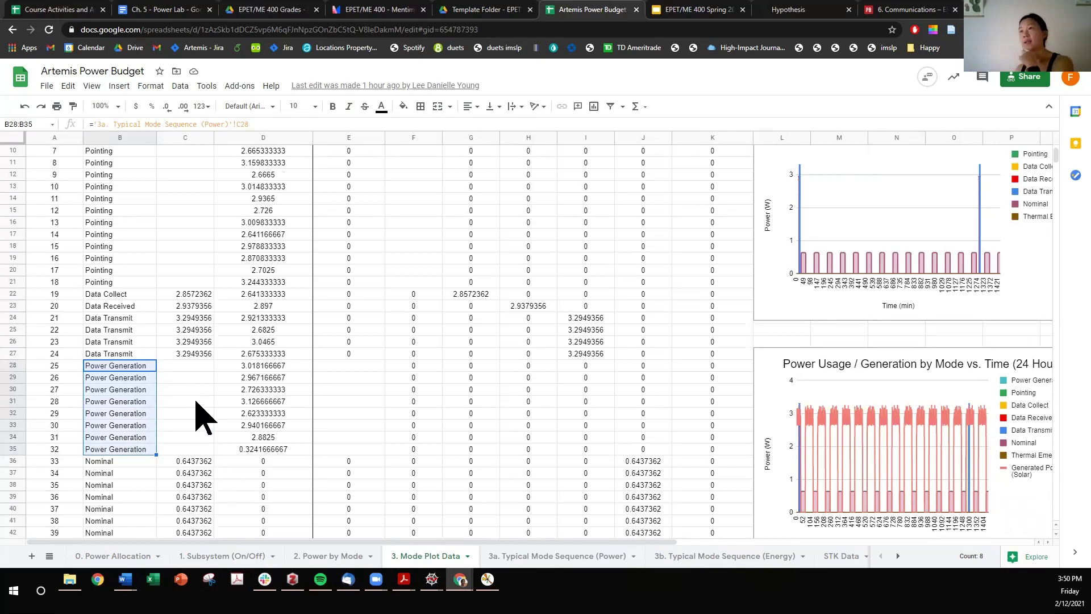
{"action": "scroll", "coordinate": [196, 411], "scroll_direction": "up", "scroll_amount": 3}
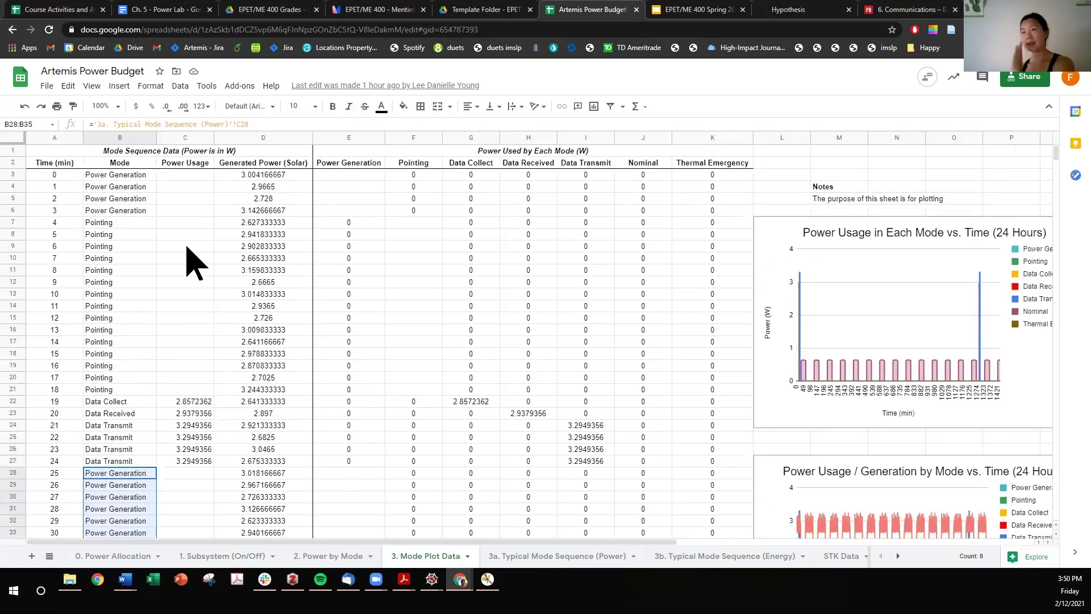
- Highlight the Pointing entries for minutes 4 to 18 and review their place in the mode sequence
{"action": "left_click_drag", "start_coordinate": [139, 223], "coordinate": [135, 247]}
{"action": "left_click_drag", "start_coordinate": [132, 291], "coordinate": [142, 390]}
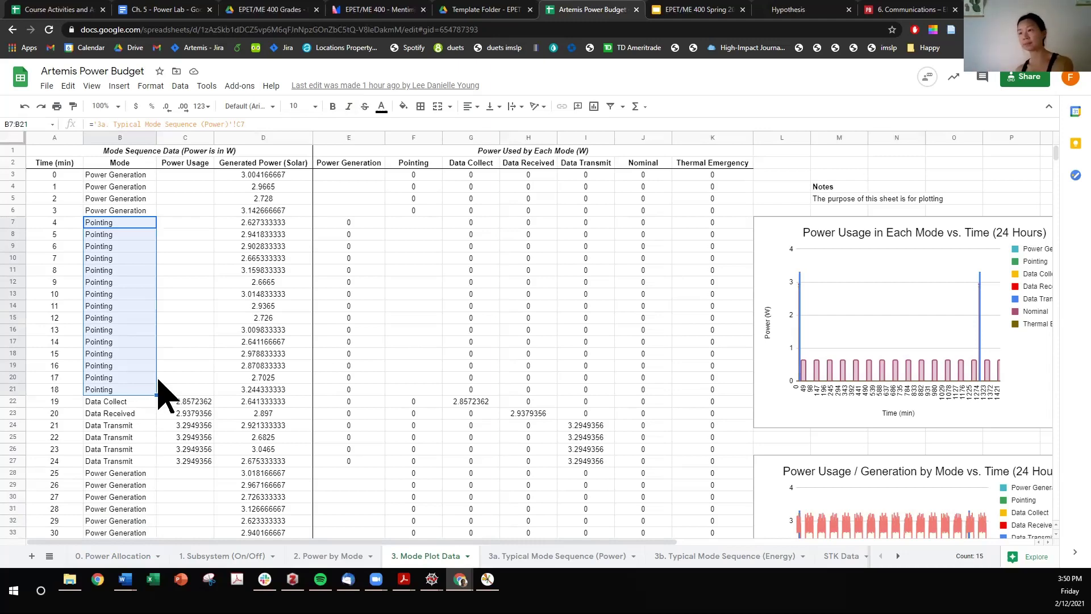
{"action": "scroll", "coordinate": [163, 375], "scroll_direction": "down", "scroll_amount": 6}
{"action": "scroll", "coordinate": [163, 375], "scroll_direction": "up", "scroll_amount": 6}
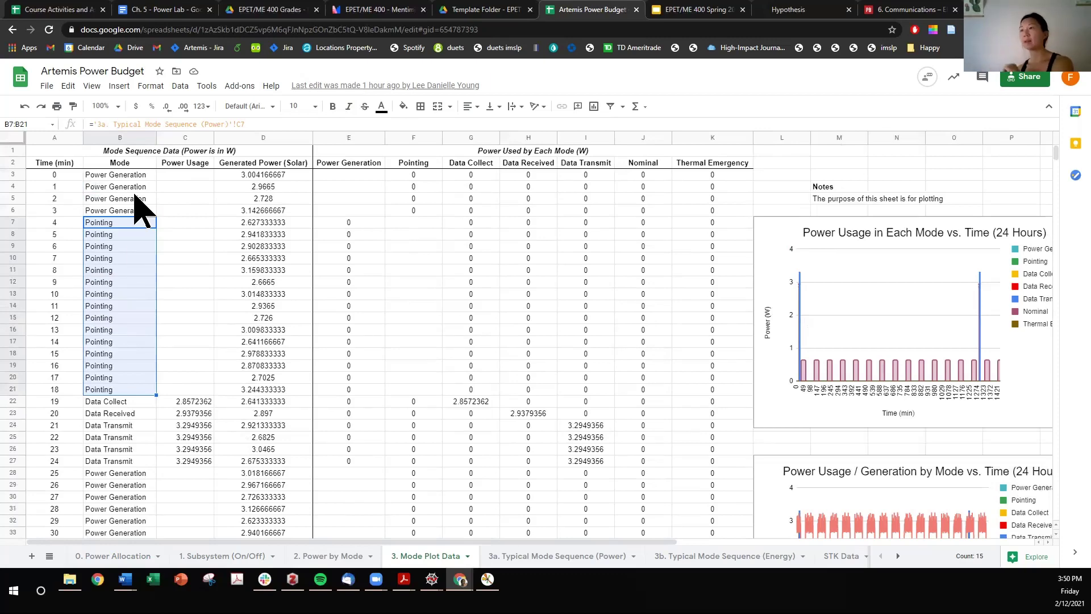
- Examine the Power Usage column and compare it with the average power figures on the Power by Mode sheet
{"action": "left_click", "coordinate": [202, 250]}
{"action": "left_click", "coordinate": [207, 137]}
{"action": "scroll", "coordinate": [224, 330], "scroll_direction": "down", "scroll_amount": 1}
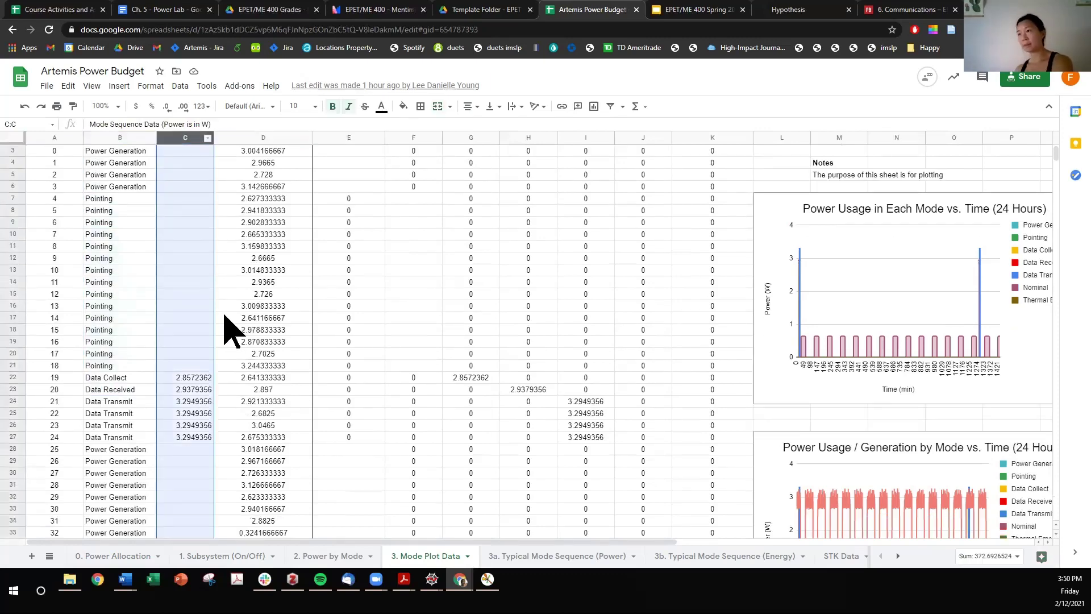
{"action": "scroll", "coordinate": [224, 329], "scroll_direction": "down", "scroll_amount": 1}
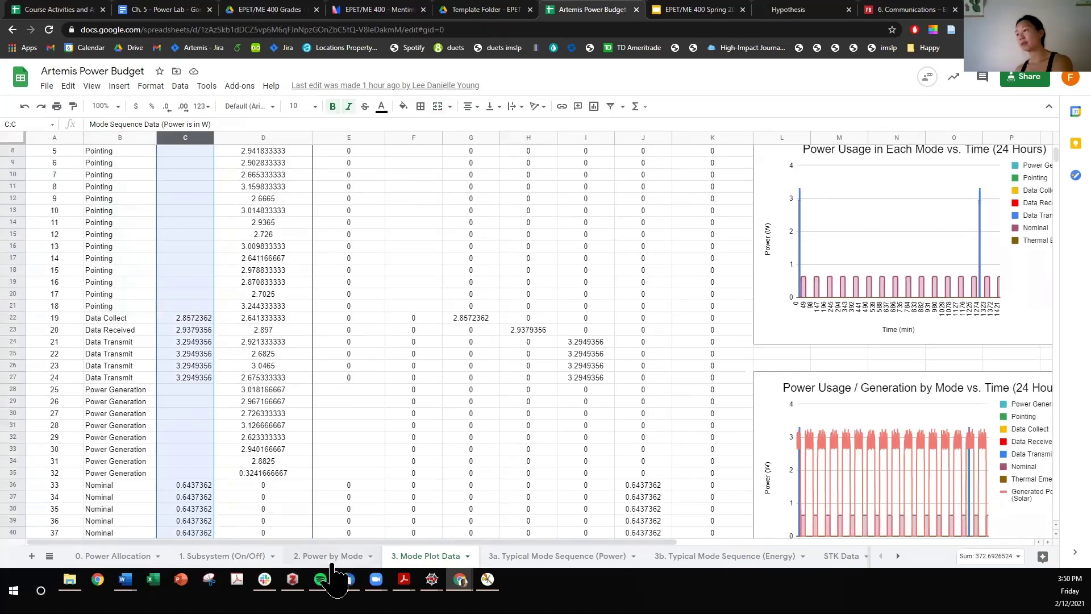
{"action": "left_click", "coordinate": [332, 560]}
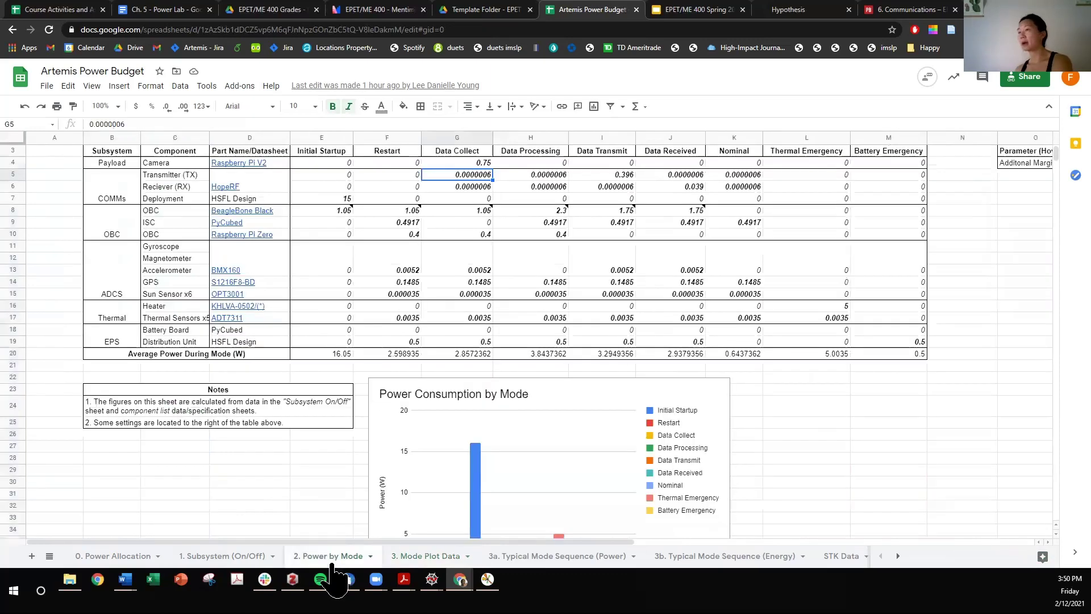
{"action": "left_click", "coordinate": [427, 557]}
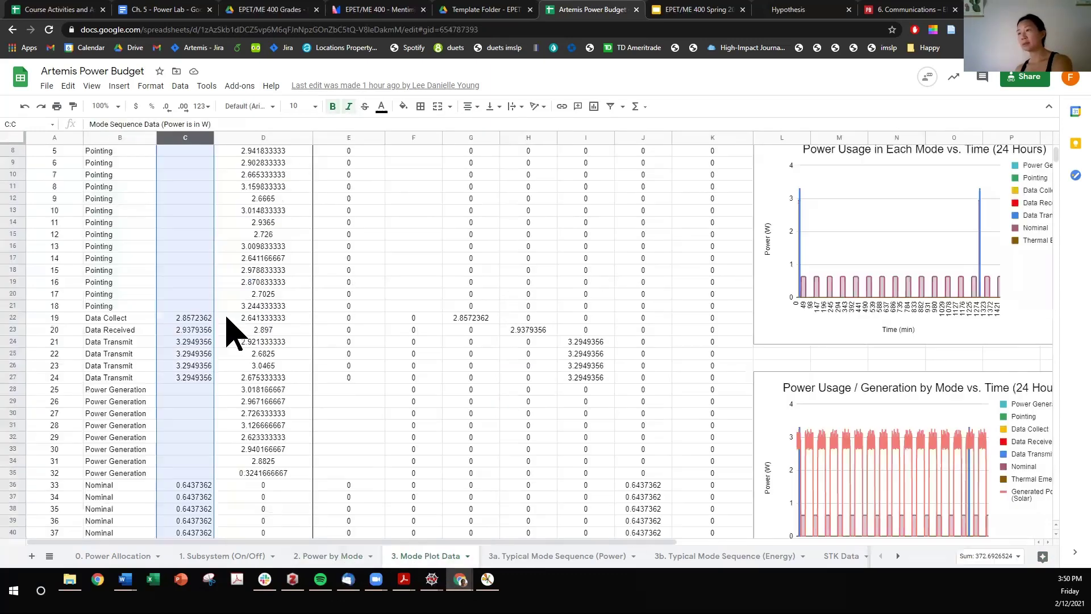
- Check the Data Collect and Data Received power usage cells, and compare the Power Usage column with the Generated Power (Solar) column
{"action": "scroll", "coordinate": [220, 375], "scroll_direction": "up", "scroll_amount": 1}
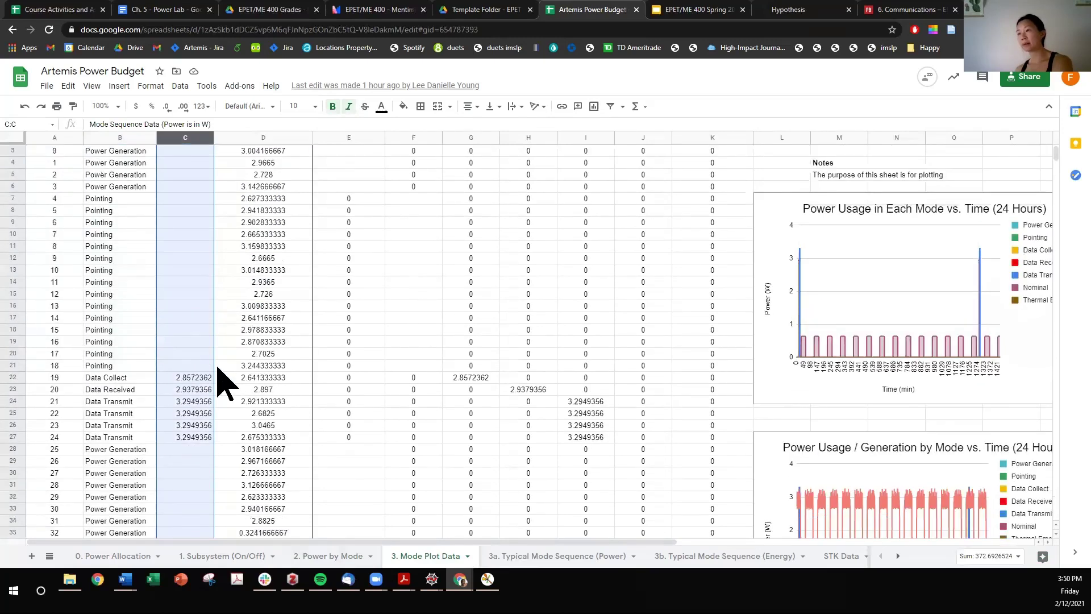
{"action": "left_click", "coordinate": [177, 378]}
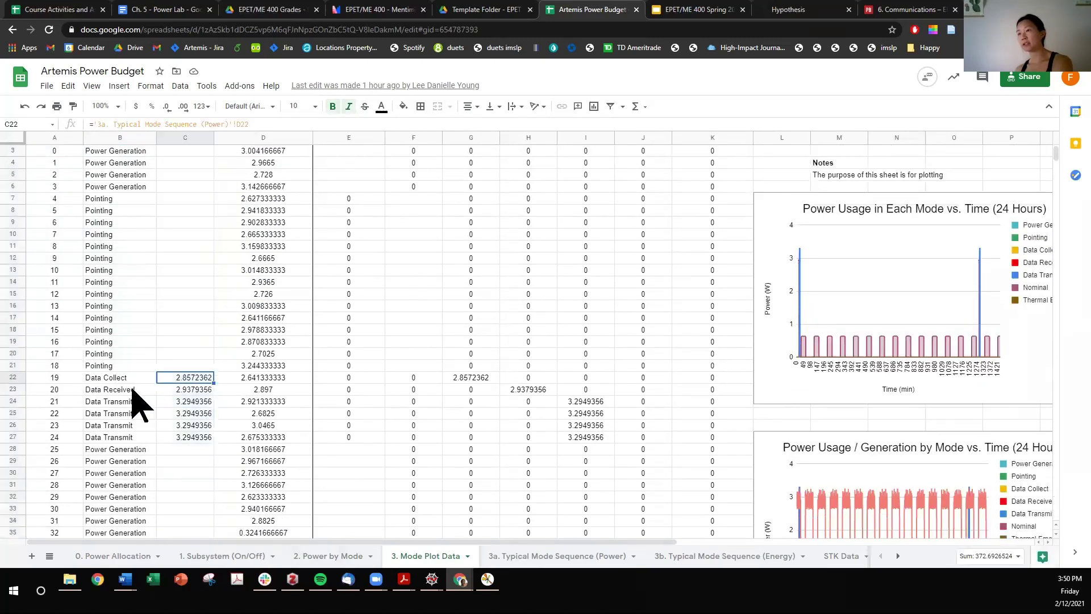
{"action": "left_click", "coordinate": [180, 390]}
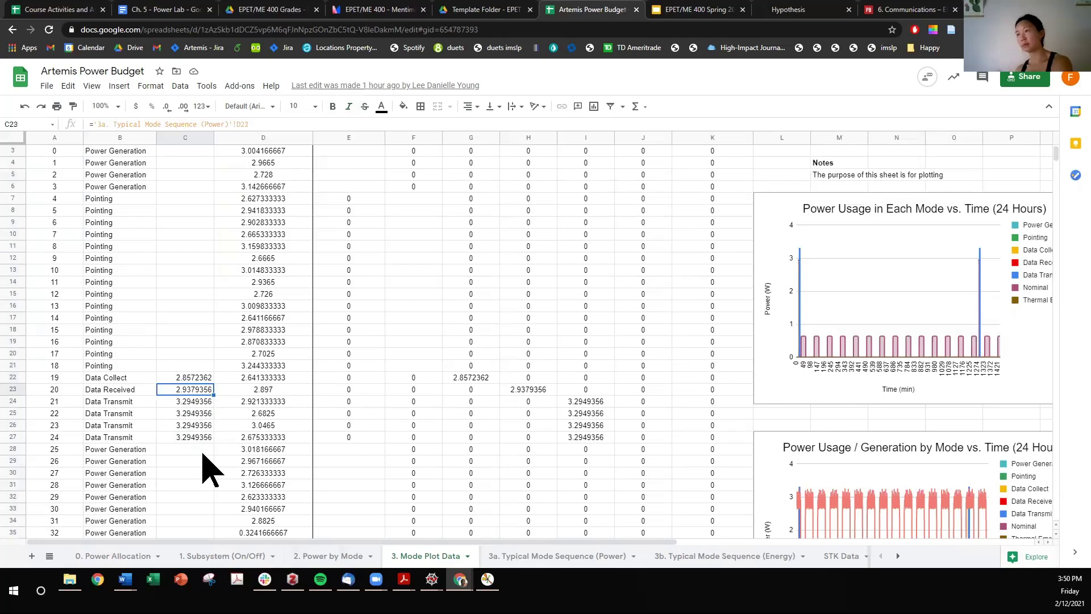
{"action": "scroll", "coordinate": [209, 466], "scroll_direction": "up", "scroll_amount": 1}
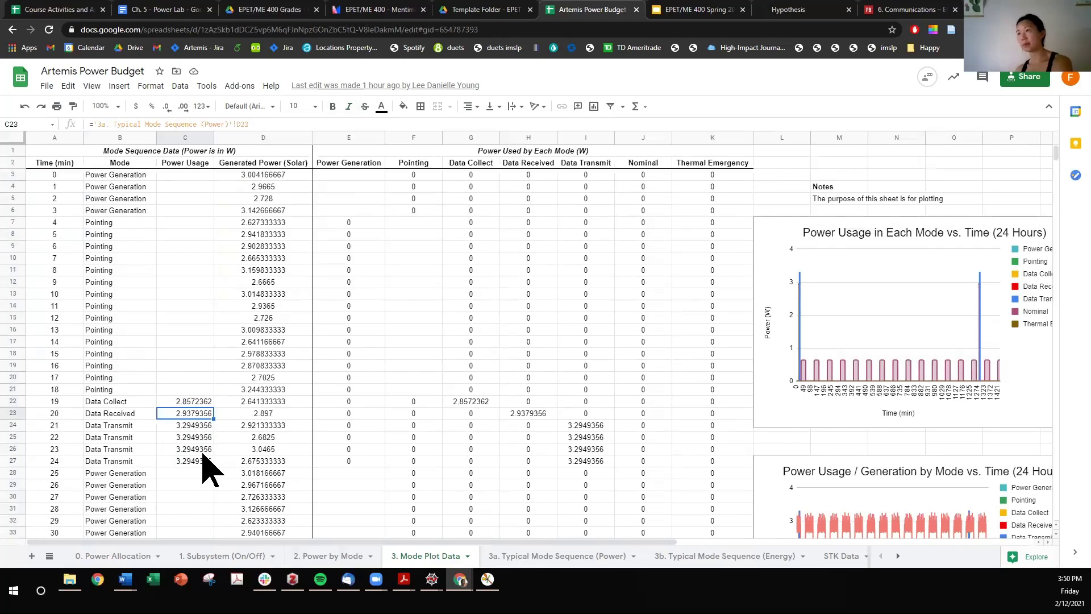
{"action": "left_click", "coordinate": [190, 137]}
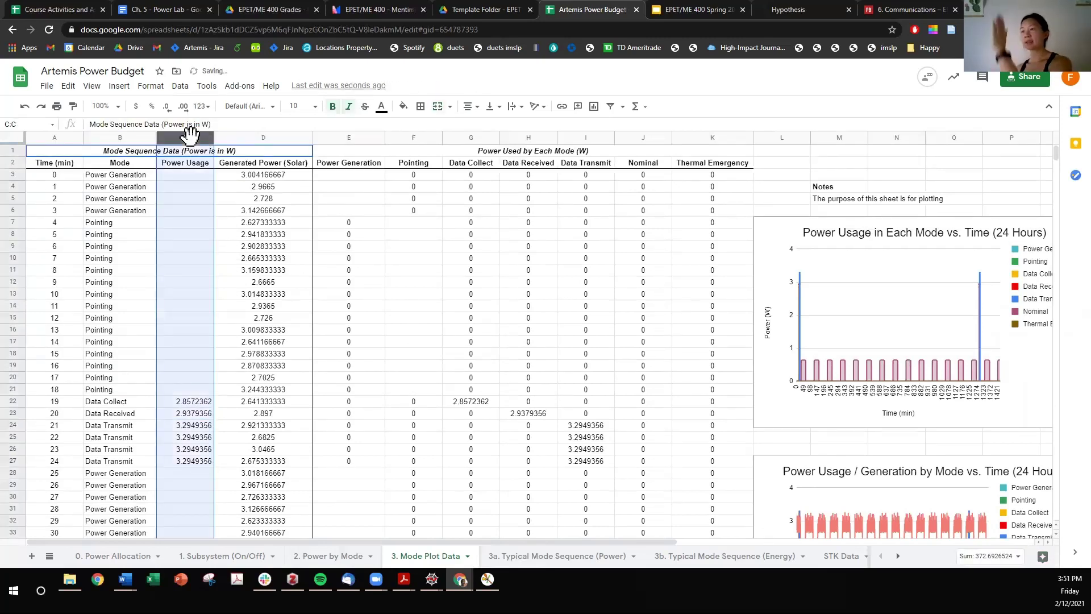
{"action": "left_click", "coordinate": [246, 136]}
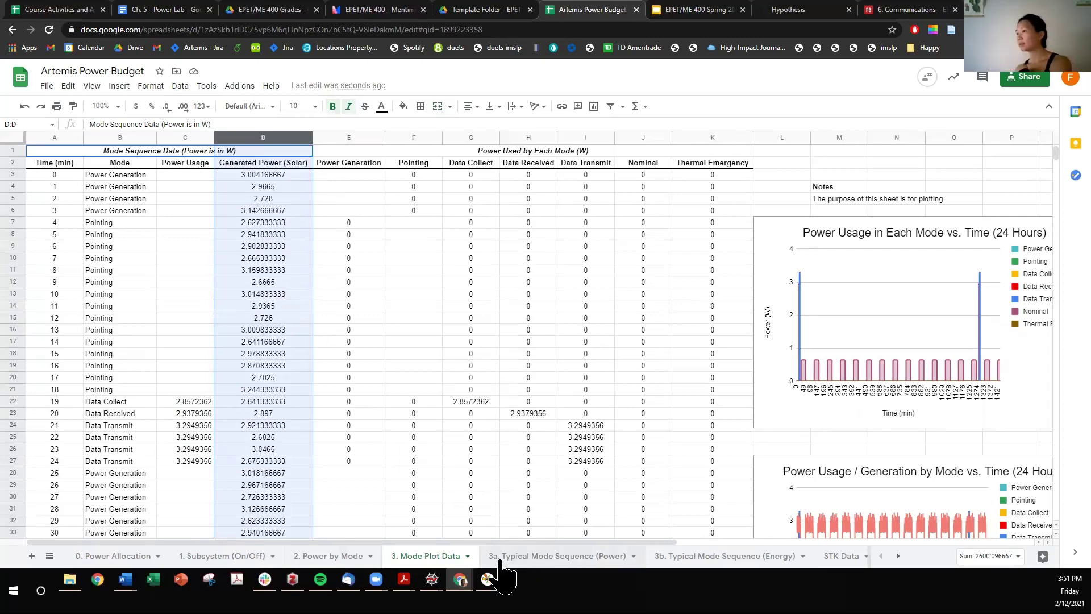
- Open the Typical Mode Sequence (Power) sheet and review its power consumption, generation, balance and battery charge data with the charts
{"action": "left_click", "coordinate": [556, 556]}
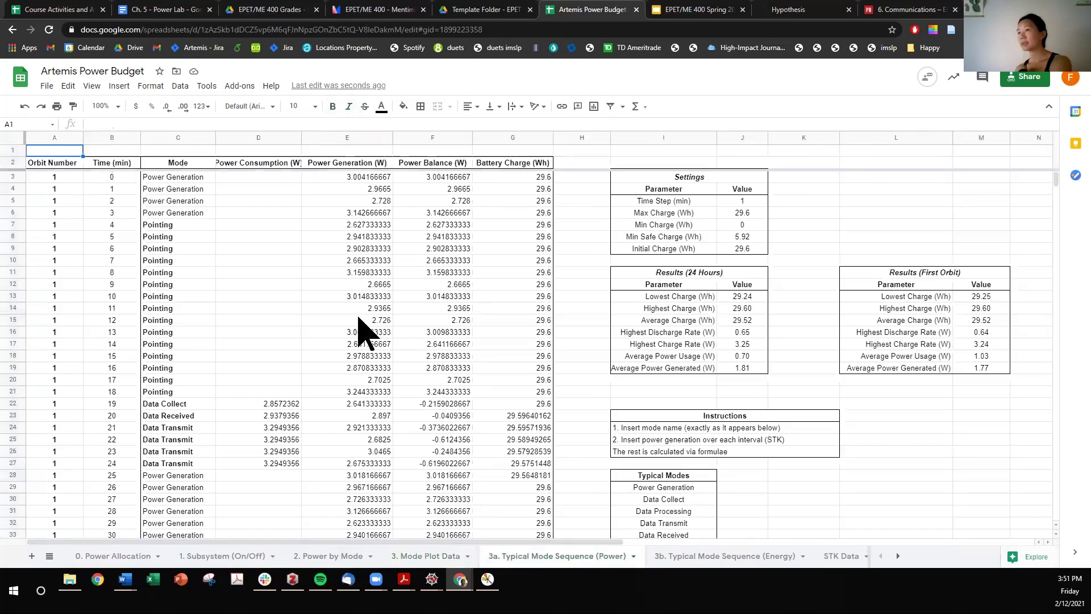
{"action": "scroll", "coordinate": [372, 412], "scroll_direction": "down", "scroll_amount": 10}
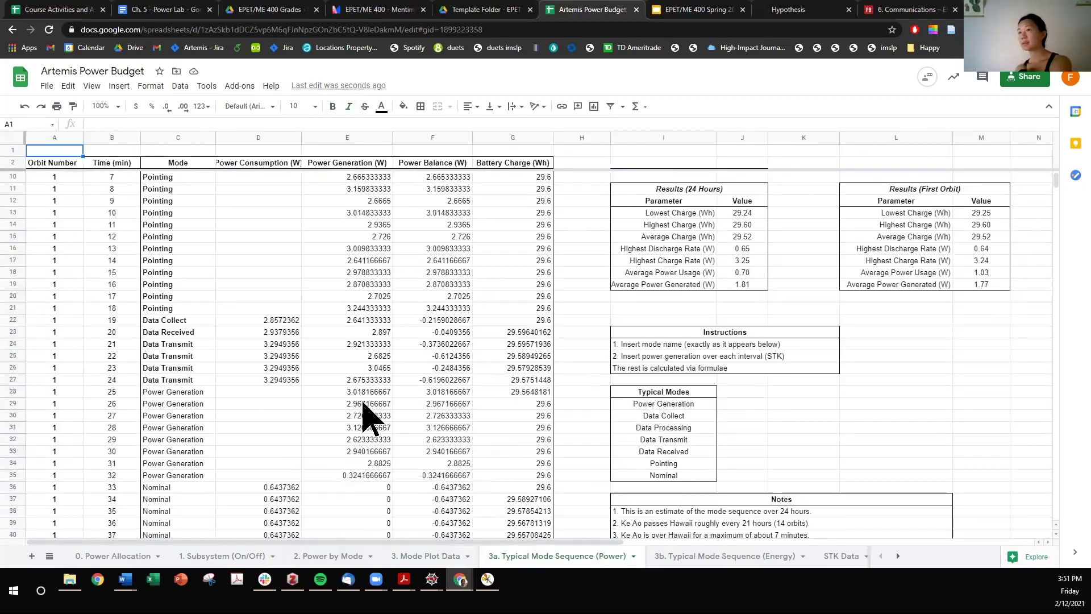
{"action": "scroll", "coordinate": [366, 421], "scroll_direction": "down", "scroll_amount": 7}
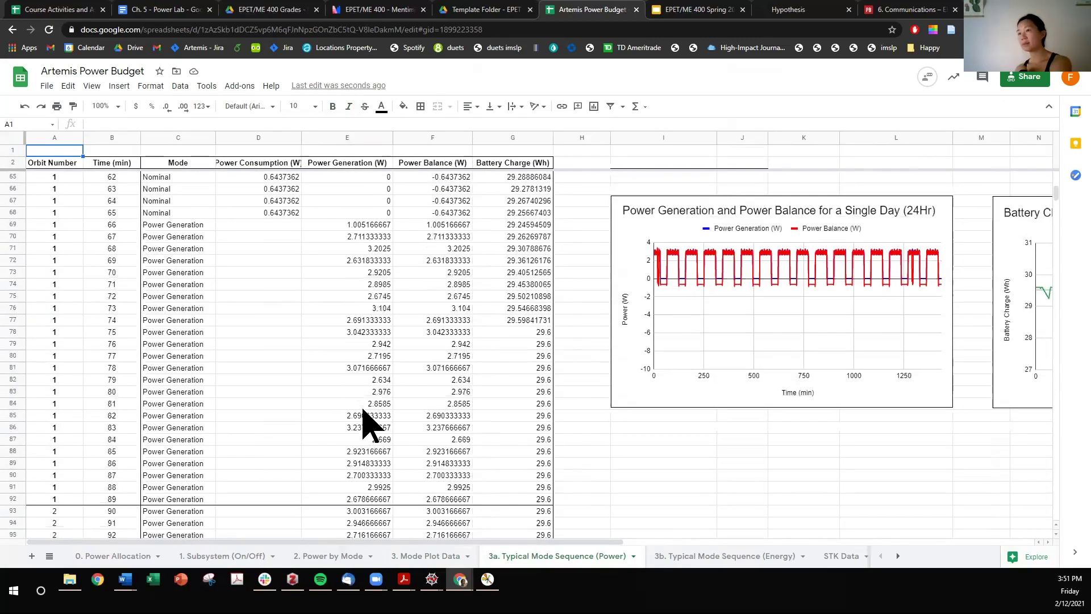
{"action": "scroll", "coordinate": [366, 420], "scroll_direction": "up", "scroll_amount": 4}
{"action": "scroll", "coordinate": [367, 420], "scroll_direction": "up", "scroll_amount": 11}
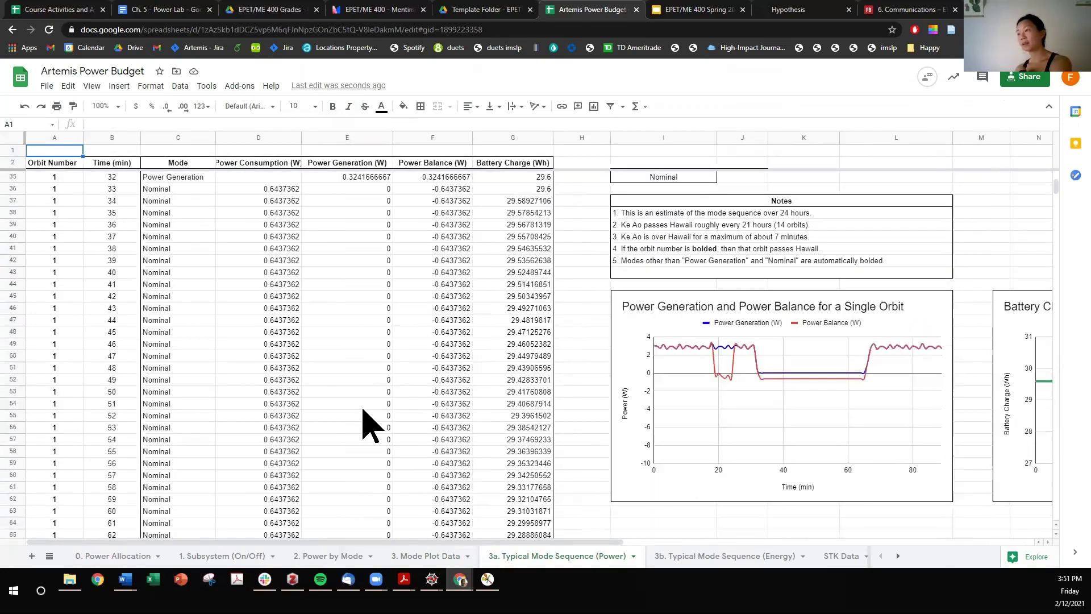
- Highlight the Orbit Number column and check the Power Generation value at minute 32 of orbit 1
{"action": "scroll", "coordinate": [68, 227], "scroll_direction": "down", "scroll_amount": 5}
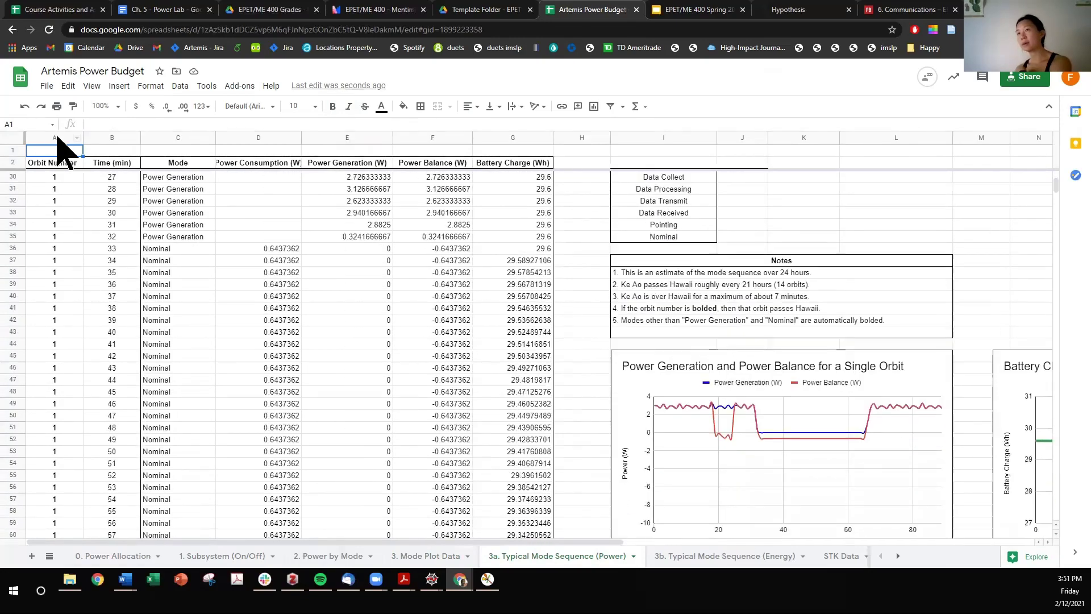
{"action": "left_click", "coordinate": [55, 137]}
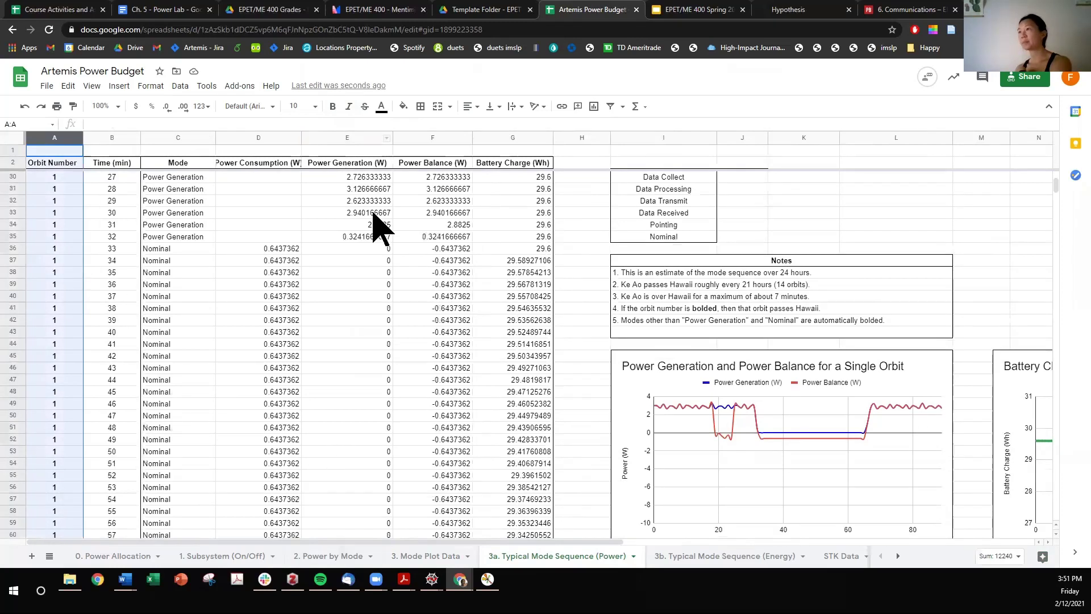
{"action": "left_click", "coordinate": [372, 238]}
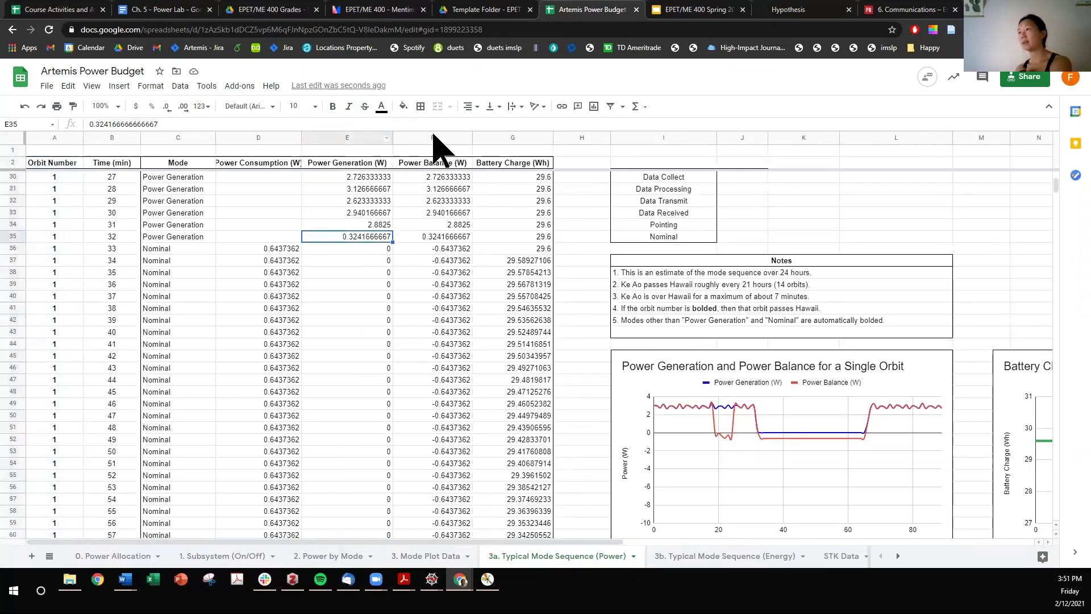
- Highlight the Battery Charge (Wh) column and examine how the charge changes between Nominal and Power Generation modes from orbit 1 to orbit 6
{"action": "left_click", "coordinate": [509, 138]}
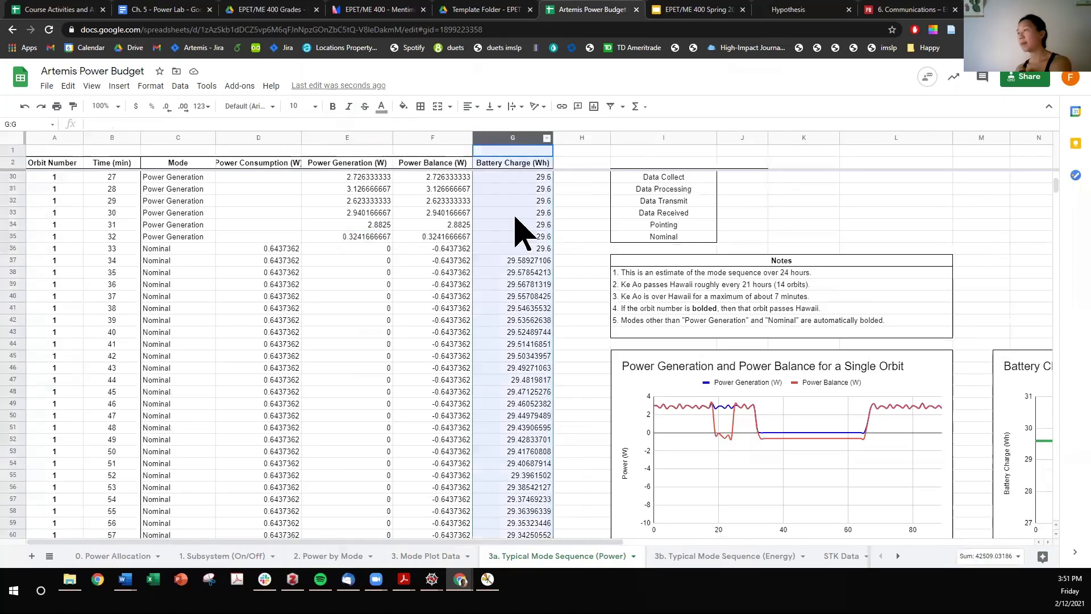
{"action": "scroll", "coordinate": [500, 352], "scroll_direction": "up", "scroll_amount": 10}
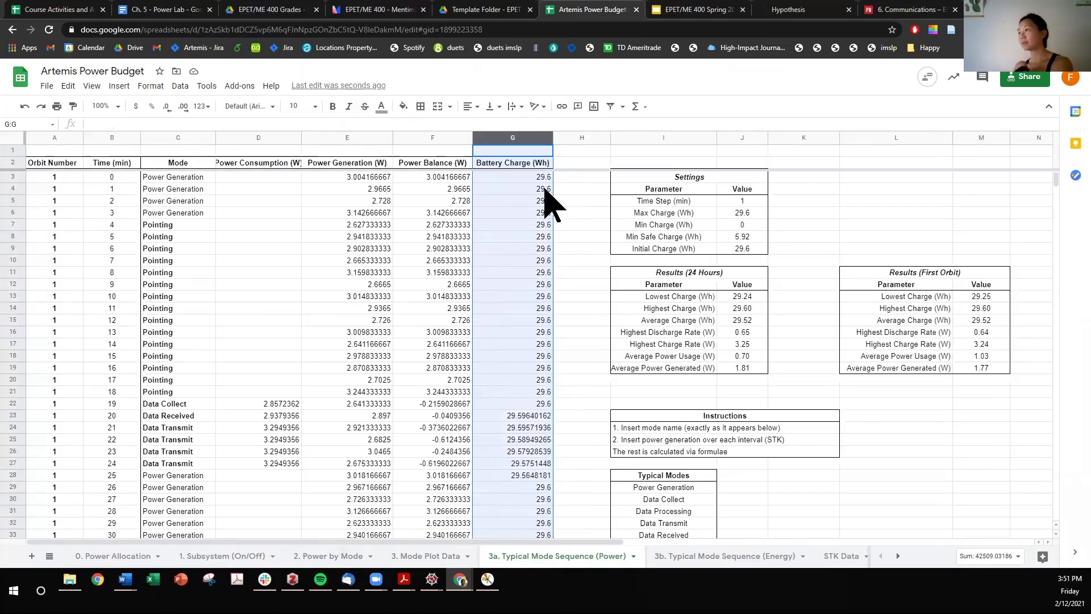
{"action": "scroll", "coordinate": [551, 199], "scroll_direction": "down", "scroll_amount": 7}
{"action": "scroll", "coordinate": [548, 200], "scroll_direction": "down", "scroll_amount": 3}
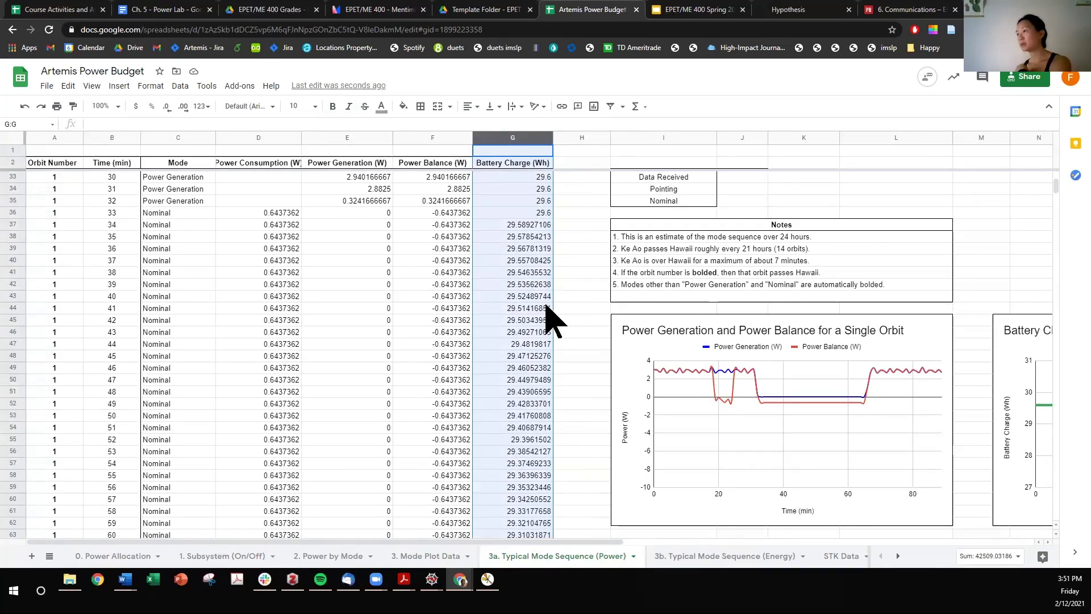
{"action": "scroll", "coordinate": [545, 307], "scroll_direction": "down", "scroll_amount": 10}
{"action": "scroll", "coordinate": [545, 310], "scroll_direction": "down", "scroll_amount": 20}
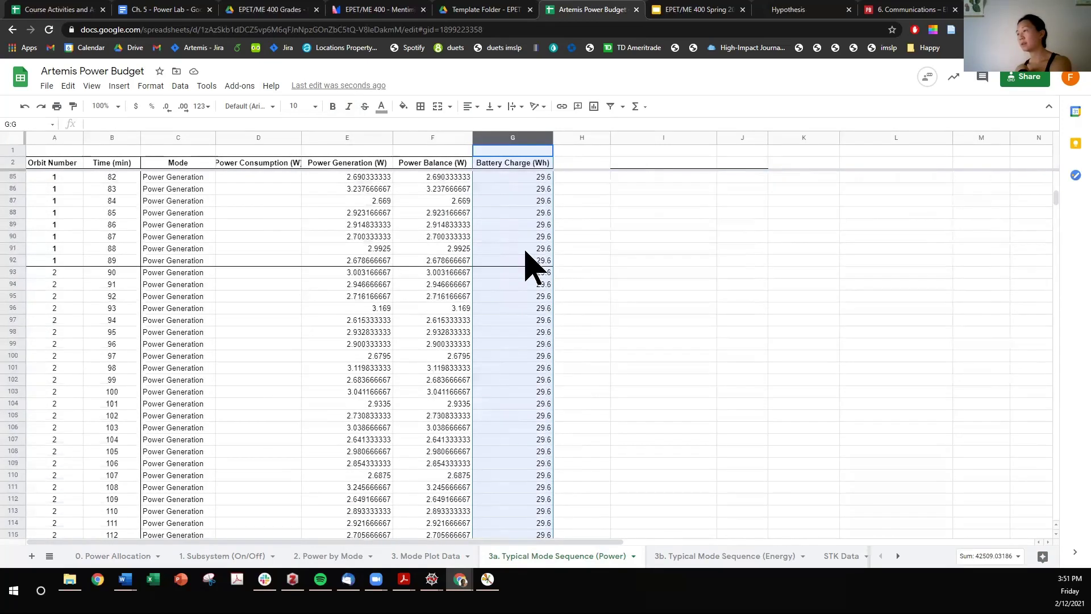
{"action": "scroll", "coordinate": [528, 313], "scroll_direction": "down", "scroll_amount": 20}
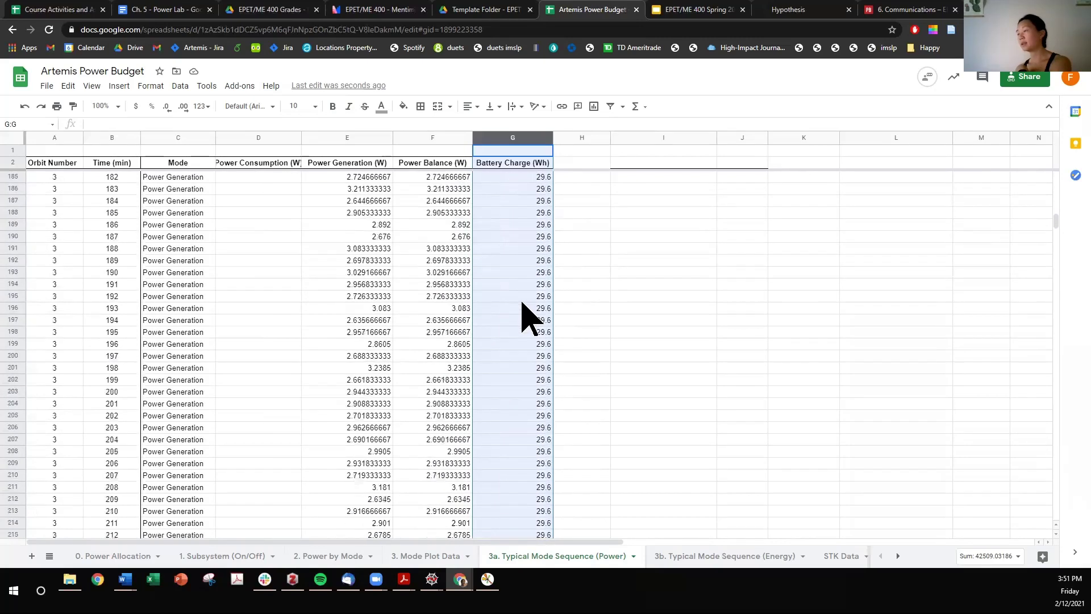
{"action": "scroll", "coordinate": [529, 315], "scroll_direction": "down", "scroll_amount": 15}
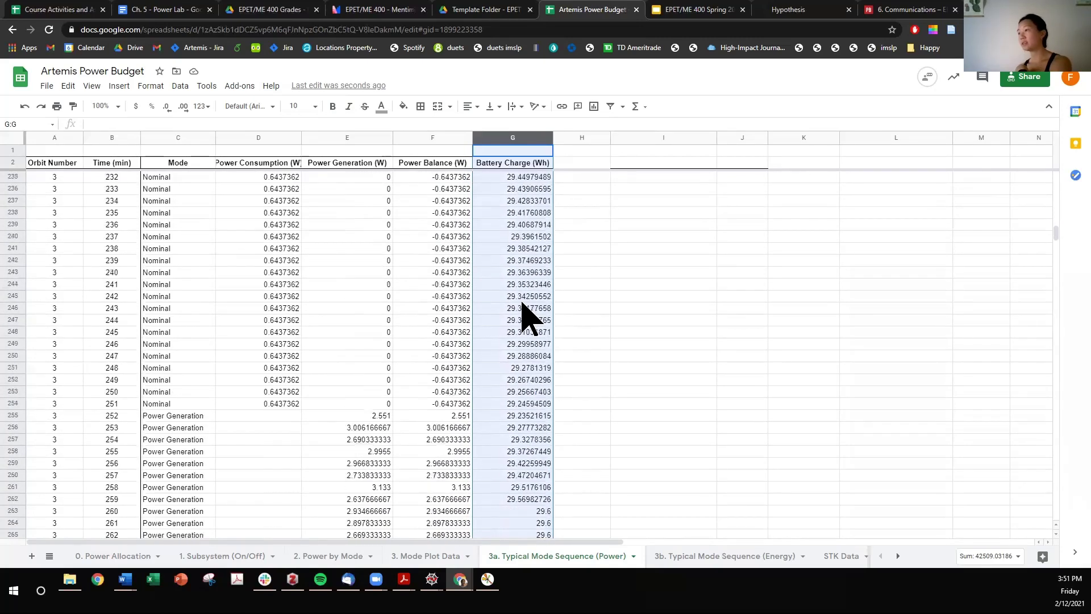
{"action": "scroll", "coordinate": [522, 302], "scroll_direction": "down", "scroll_amount": 20}
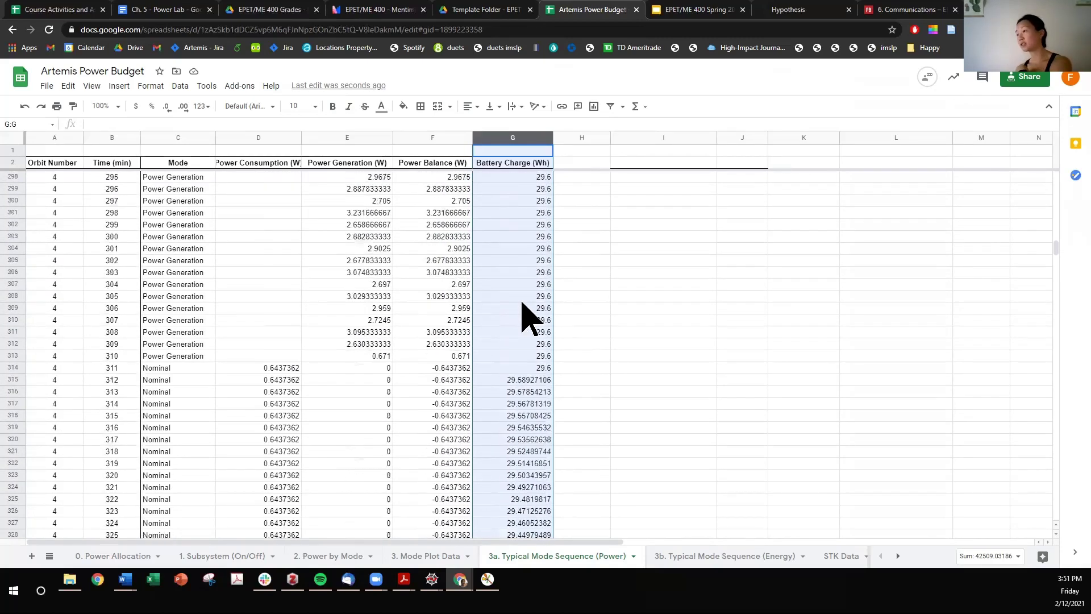
{"action": "scroll", "coordinate": [554, 233], "scroll_direction": "down", "scroll_amount": 20}
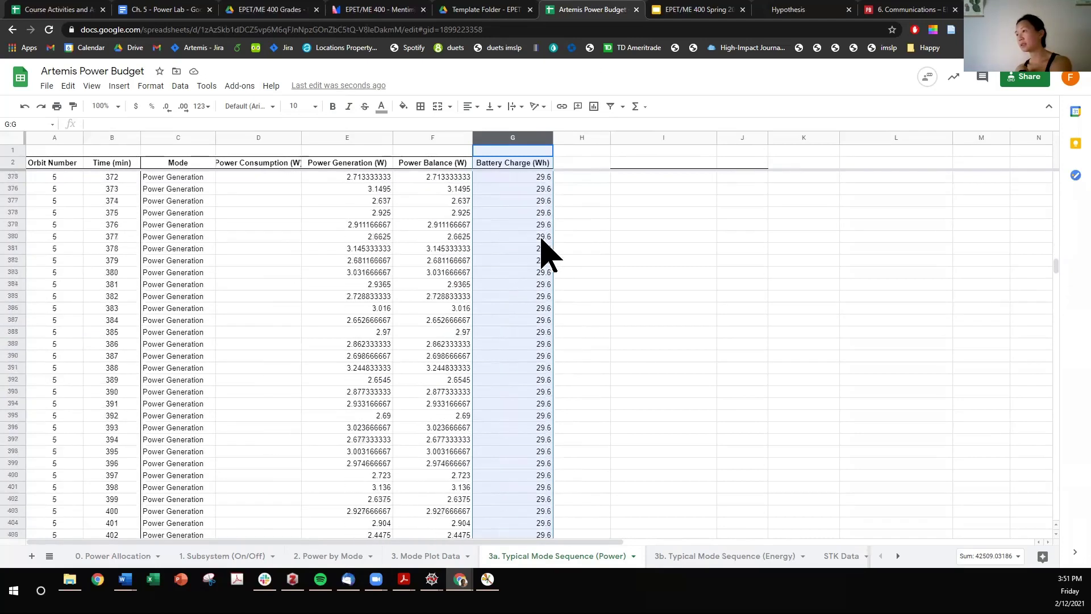
{"action": "scroll", "coordinate": [540, 321], "scroll_direction": "down", "scroll_amount": 14}
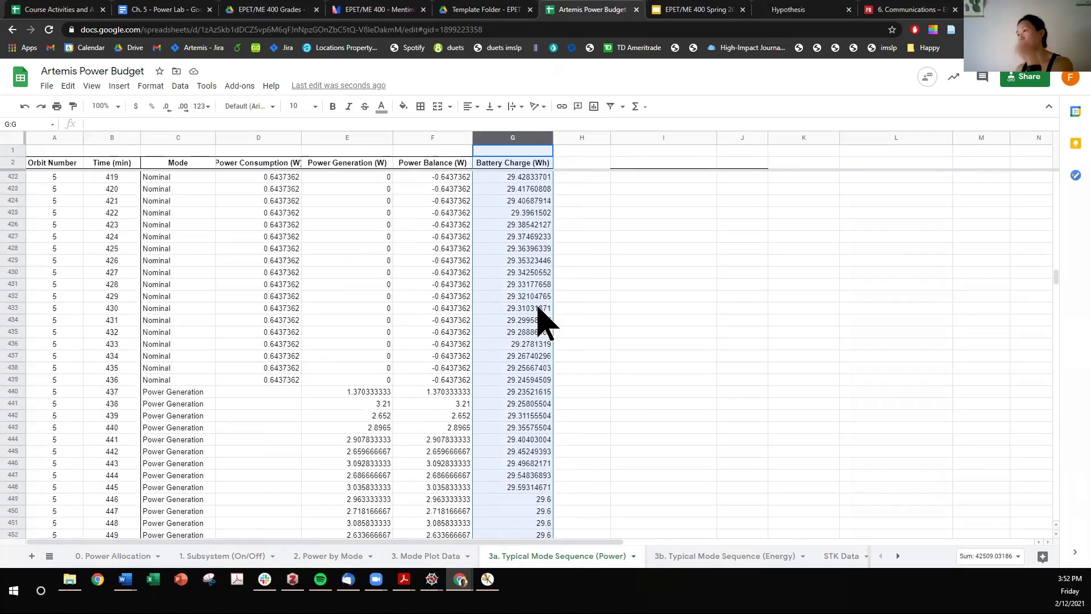
{"action": "scroll", "coordinate": [543, 321], "scroll_direction": "down", "scroll_amount": 3}
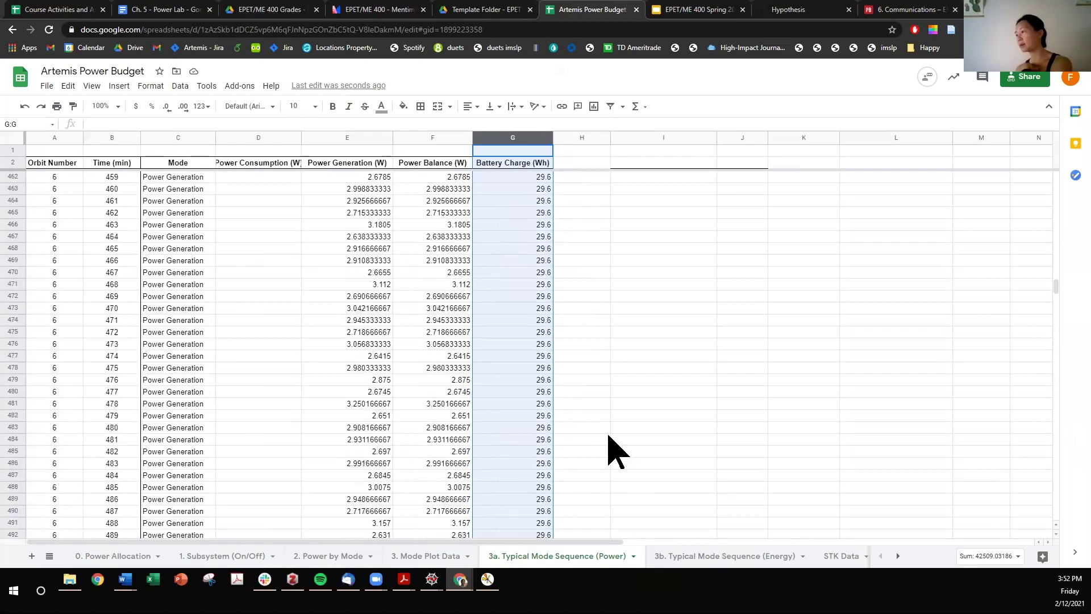
- Review the Typical Mode Sequence (Energy) sheet with its energy balance chart, and open the STK Data sheet
{"action": "left_click", "coordinate": [687, 562]}
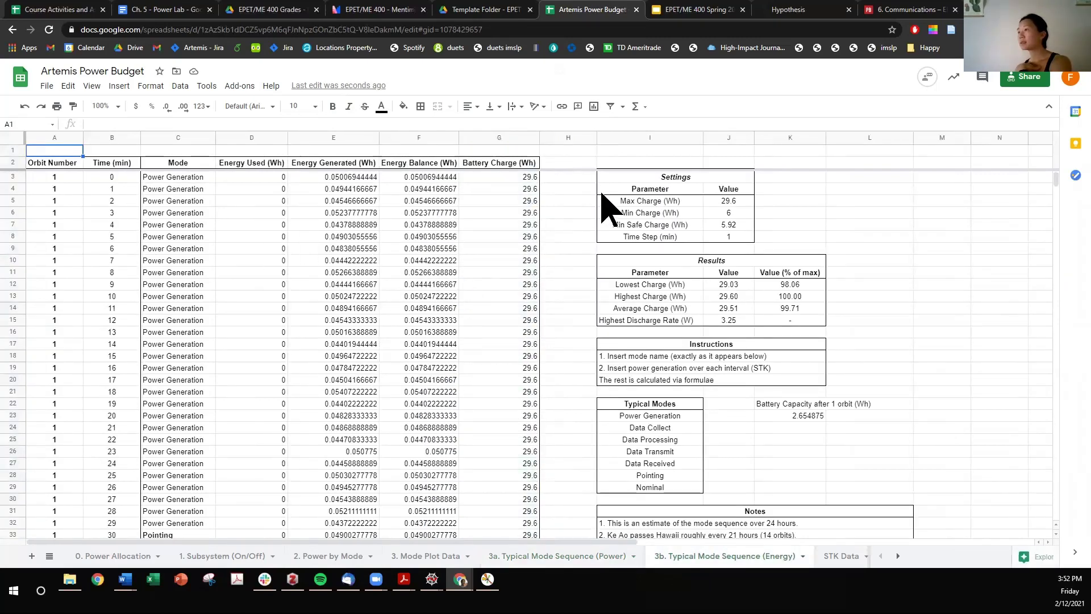
{"action": "scroll", "coordinate": [553, 318], "scroll_direction": "down", "scroll_amount": 9}
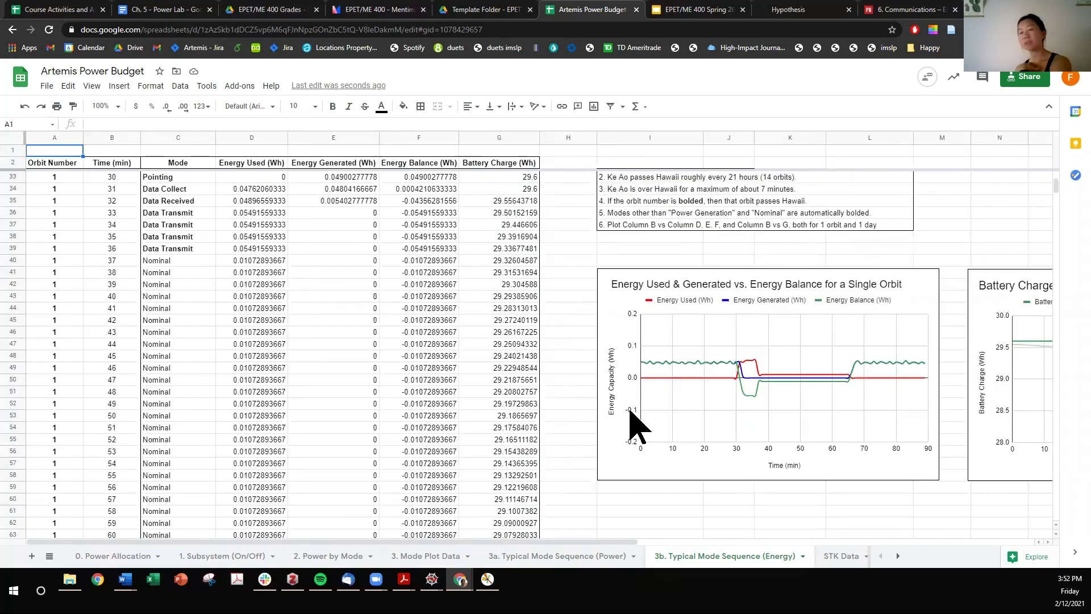
{"action": "left_click", "coordinate": [898, 556]}
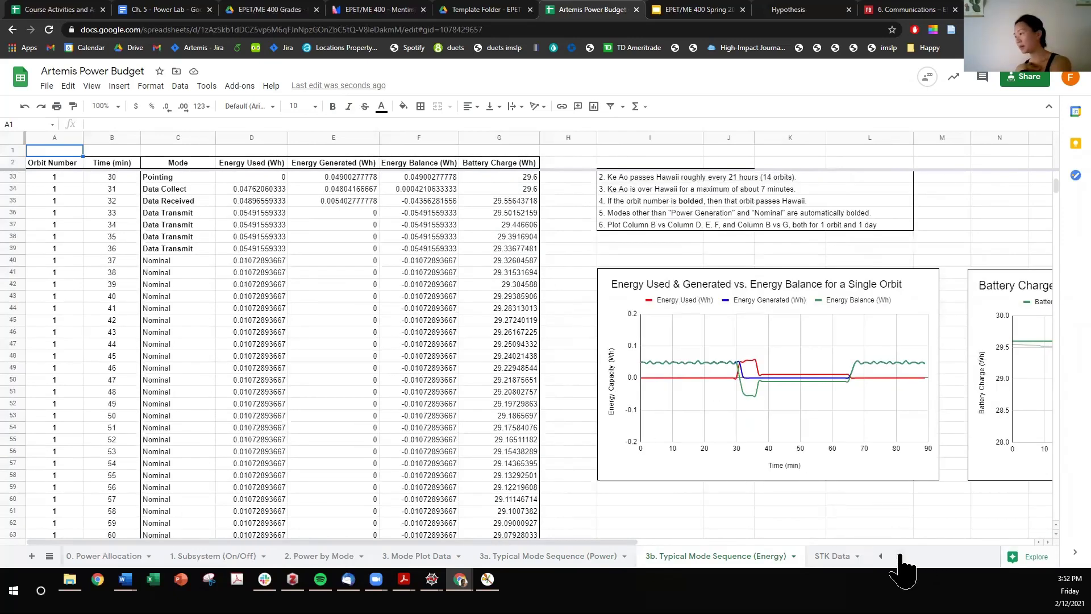
{"action": "left_click", "coordinate": [821, 563]}
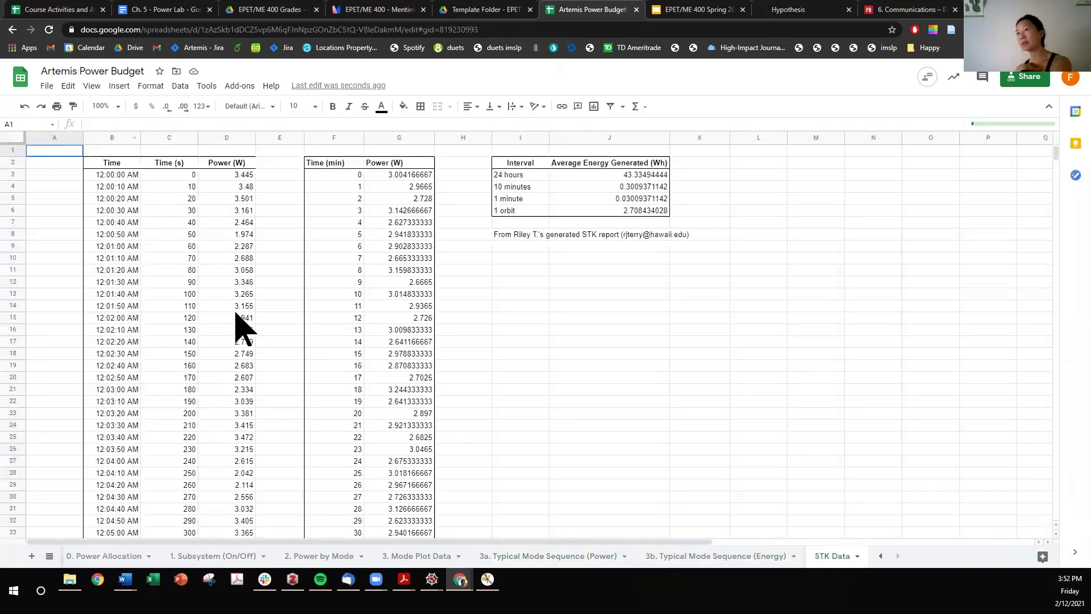